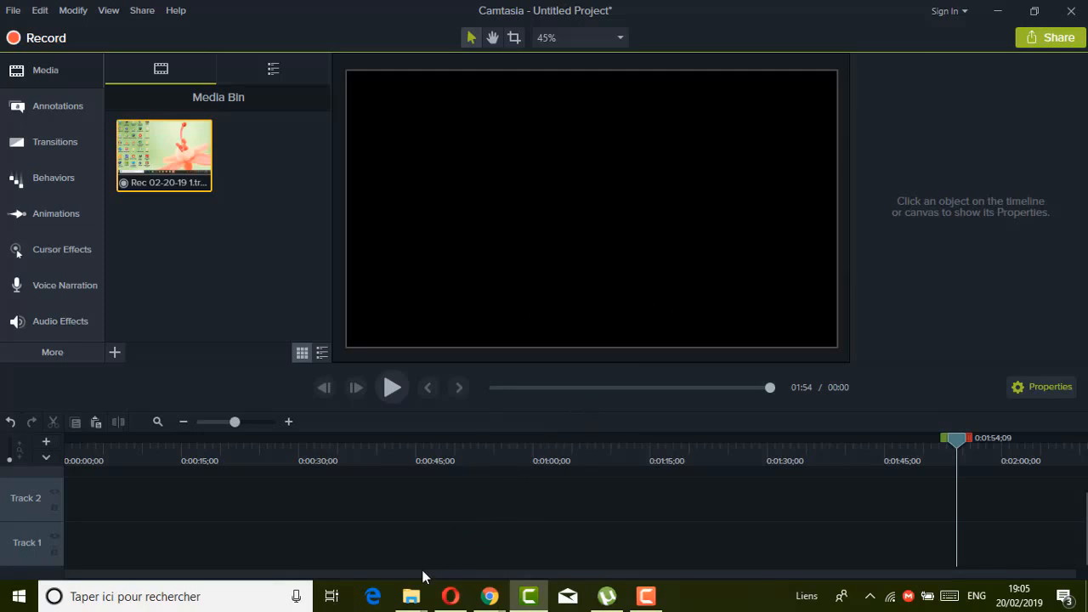
# Play the finished chichi video from the chichi folder in VLC as an example, close it and return to Camtasia.
pyautogui.moveTo(413, 598)
pyautogui.click(327, 519)
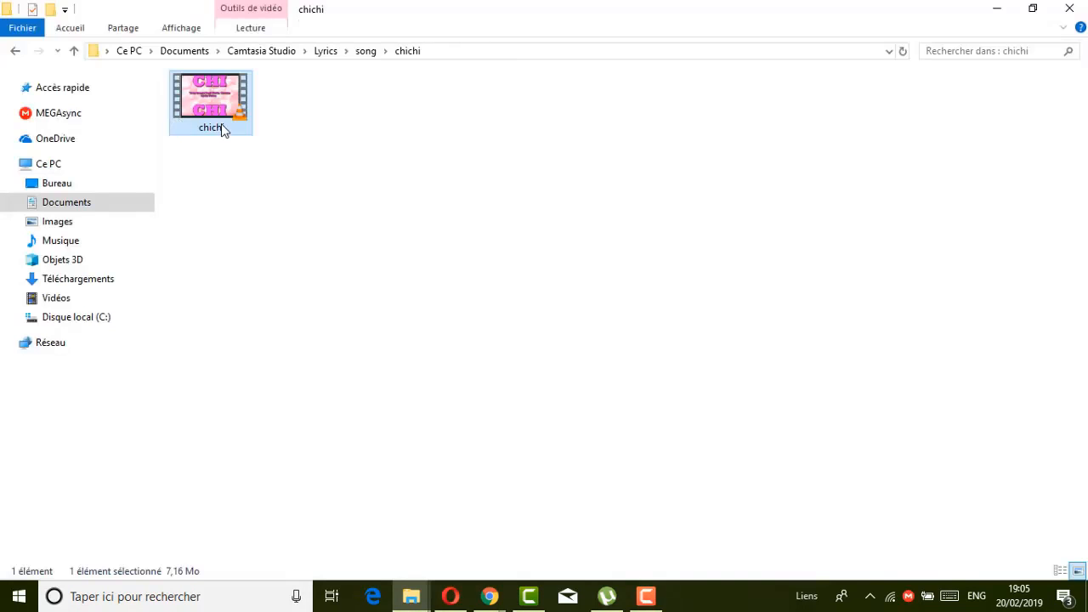
pyautogui.doubleClick(223, 129)
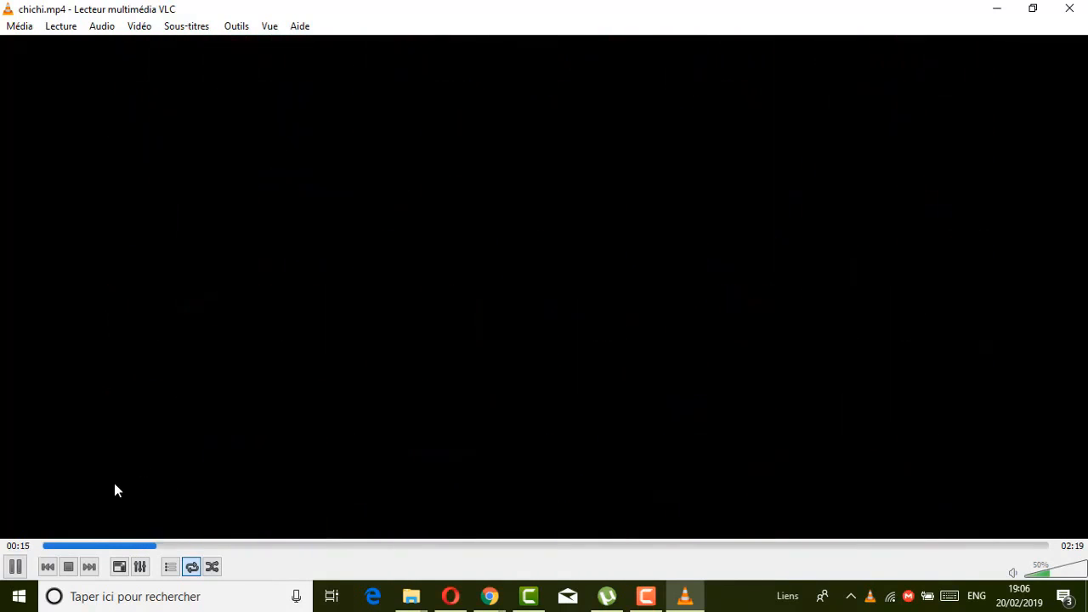
pyautogui.click(16, 567)
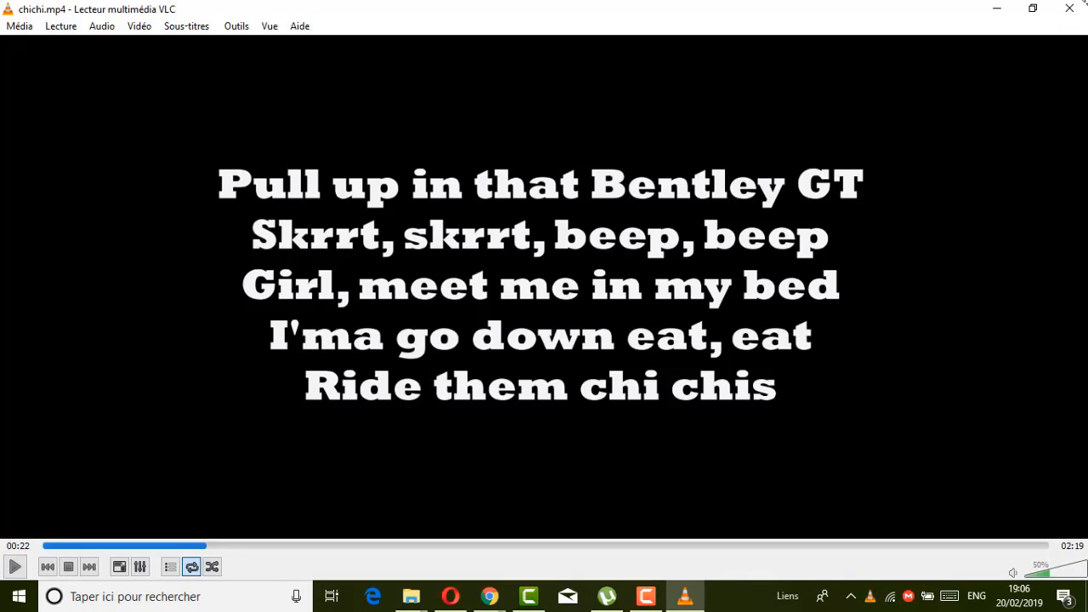
pyautogui.click(1063, 9)
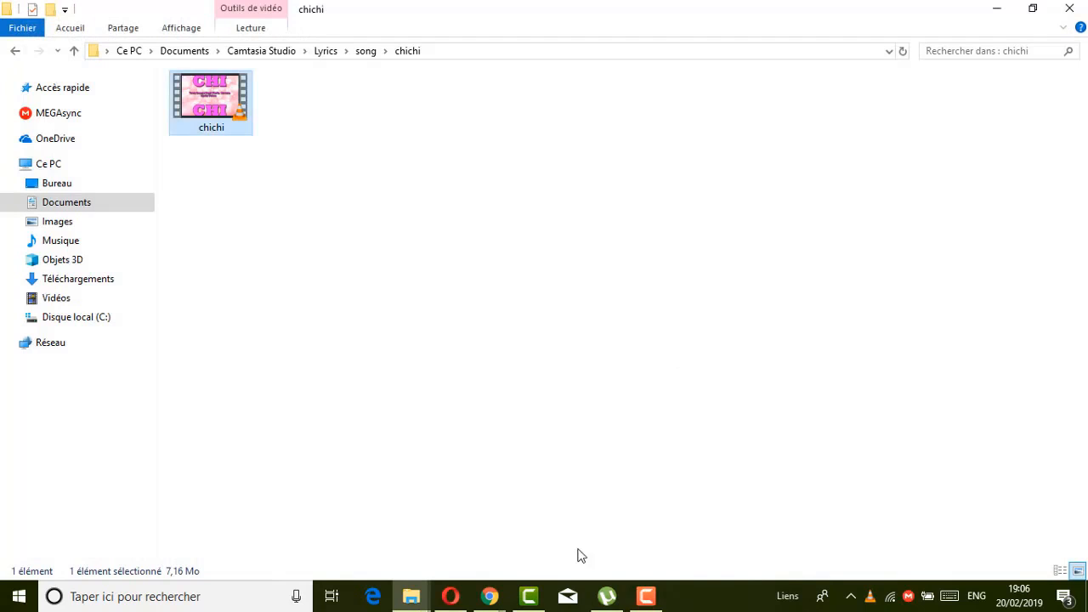
pyautogui.click(529, 597)
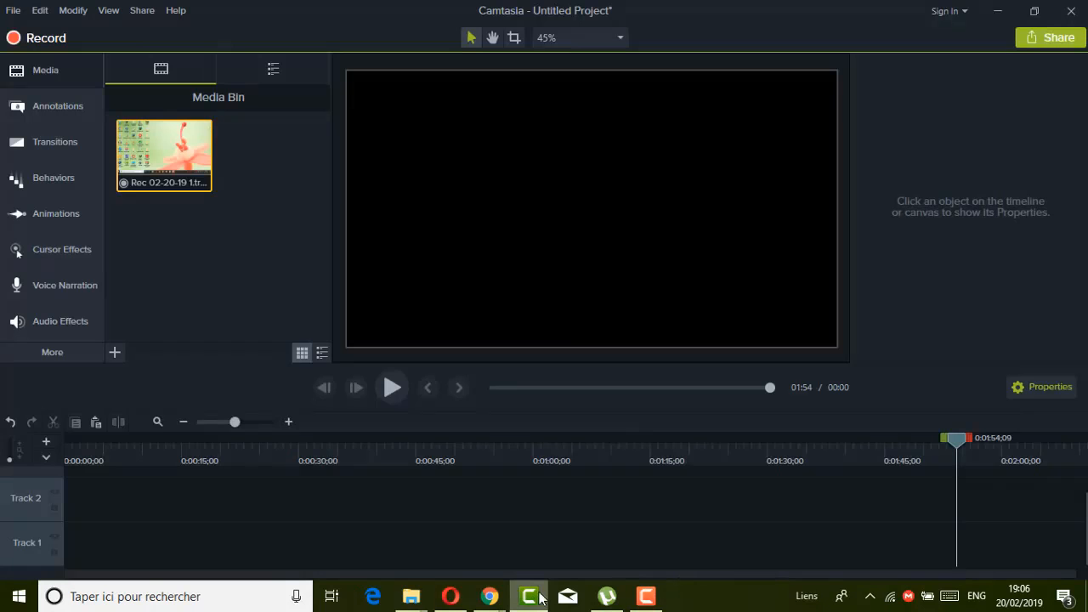
pyautogui.click(304, 284)
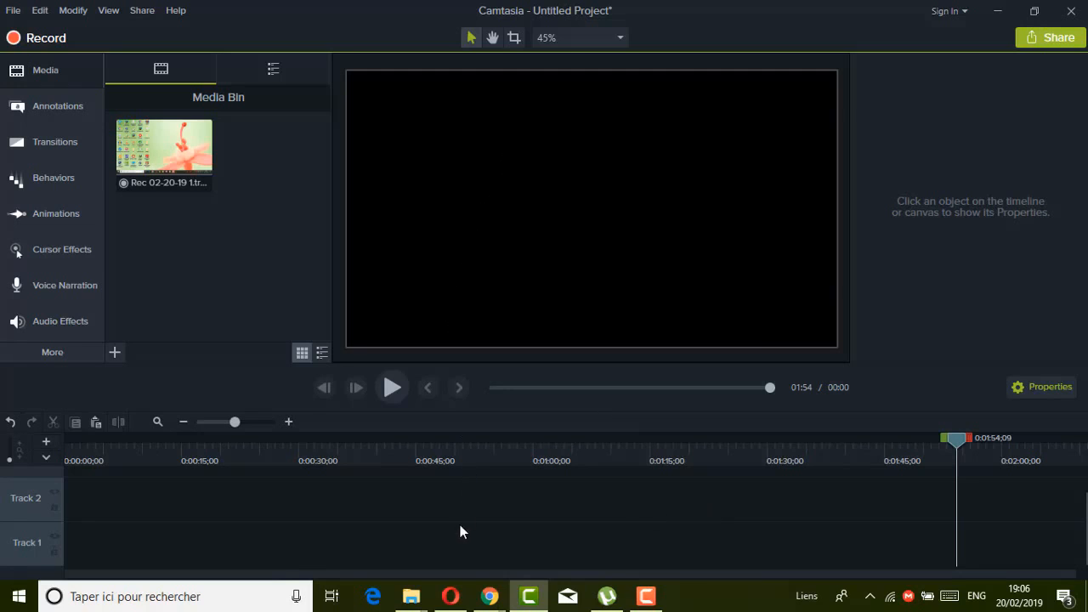
# Bring the Trey Songz Chi Chi audio file from the Musique folder onto Track 1, starting at 0:00:00;00.
pyautogui.moveTo(411, 596)
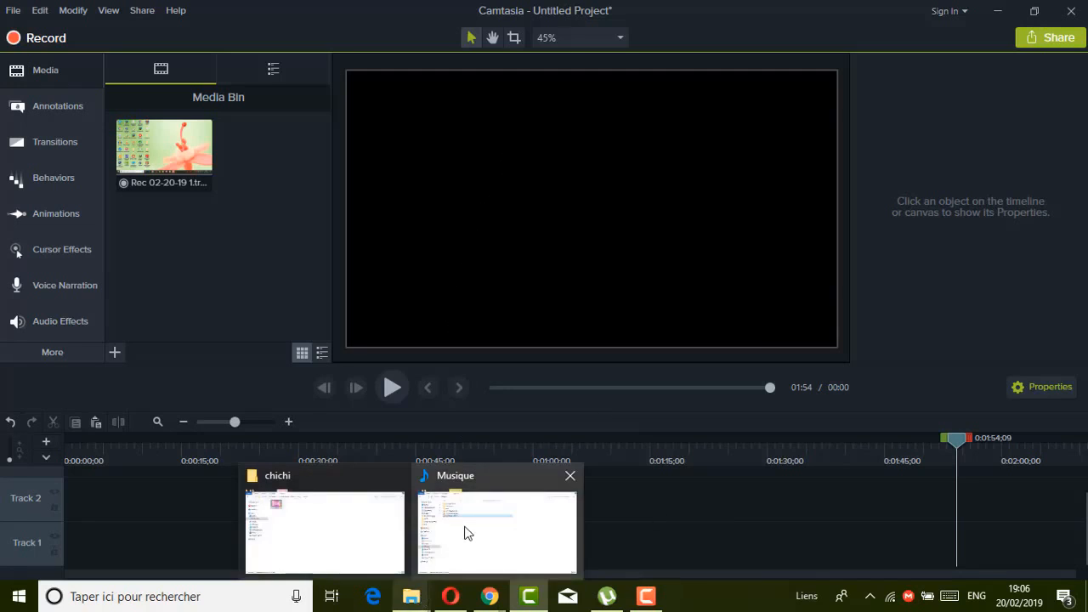
pyautogui.click(466, 532)
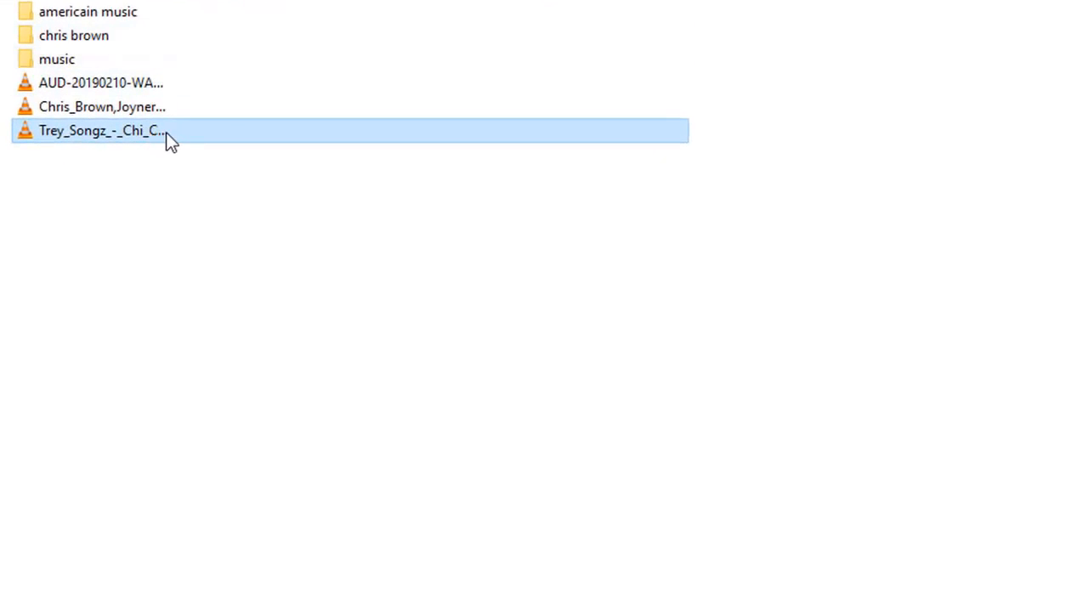
pyautogui.moveTo(177, 150); pyautogui.dragTo(152, 518)
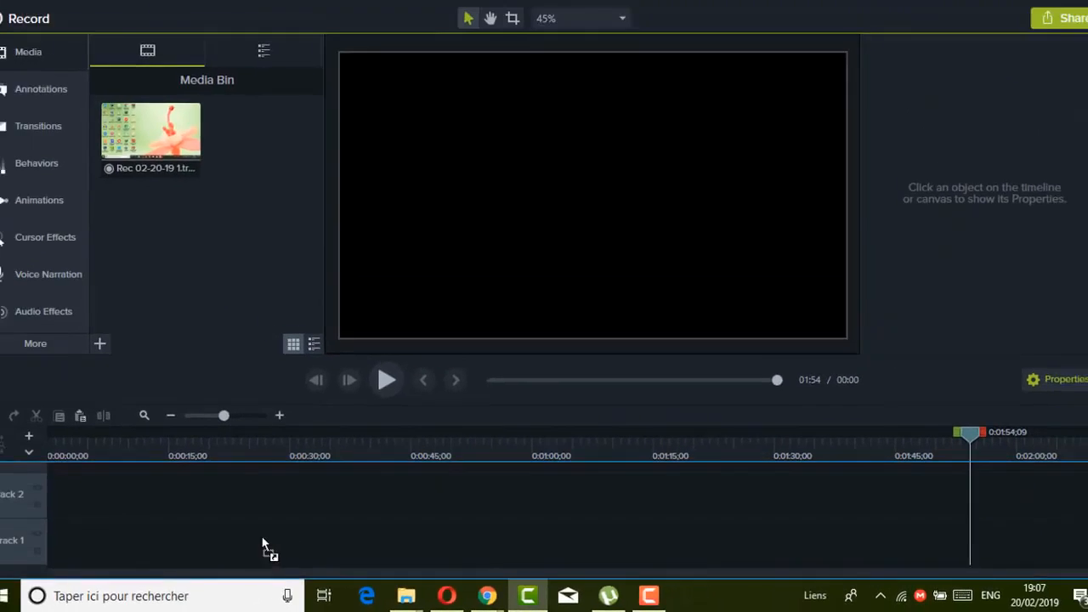
pyautogui.moveTo(264, 548); pyautogui.dragTo(187, 542)
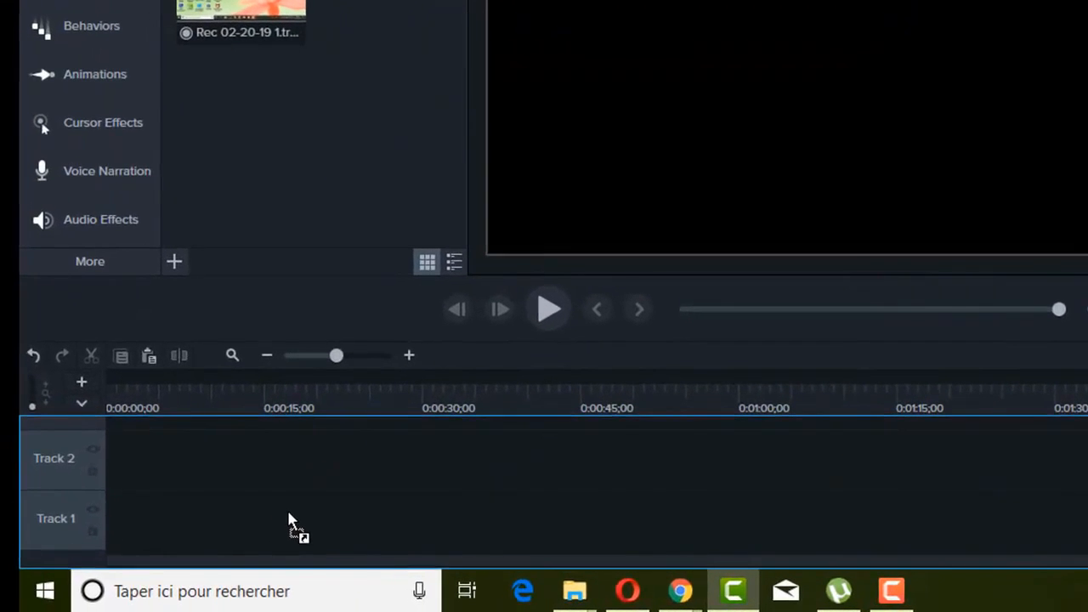
pyautogui.moveTo(289, 516); pyautogui.dragTo(289, 517)
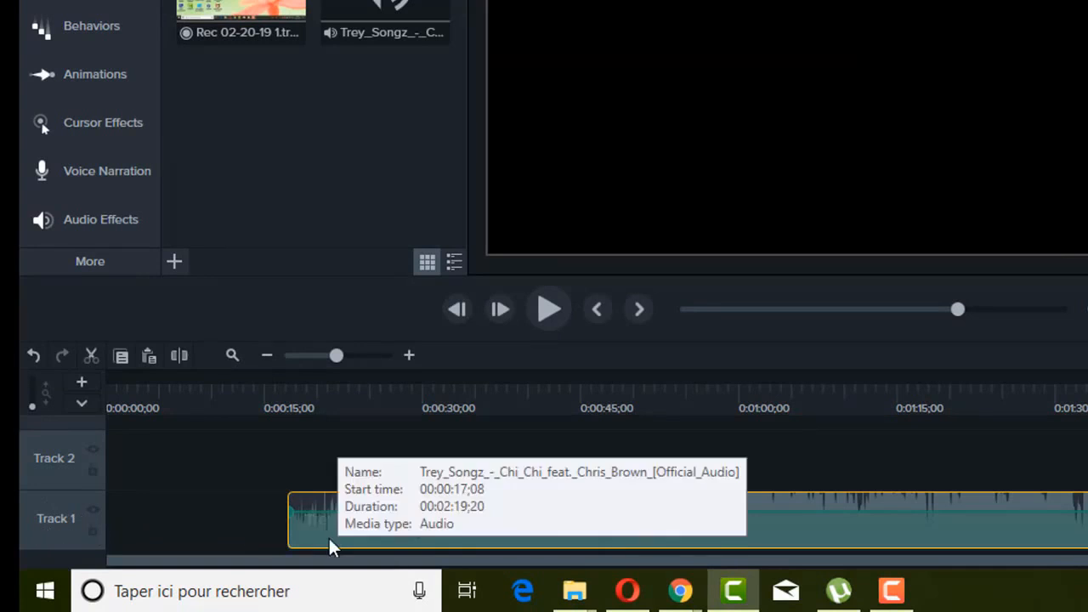
pyautogui.moveTo(330, 538); pyautogui.dragTo(83, 549)
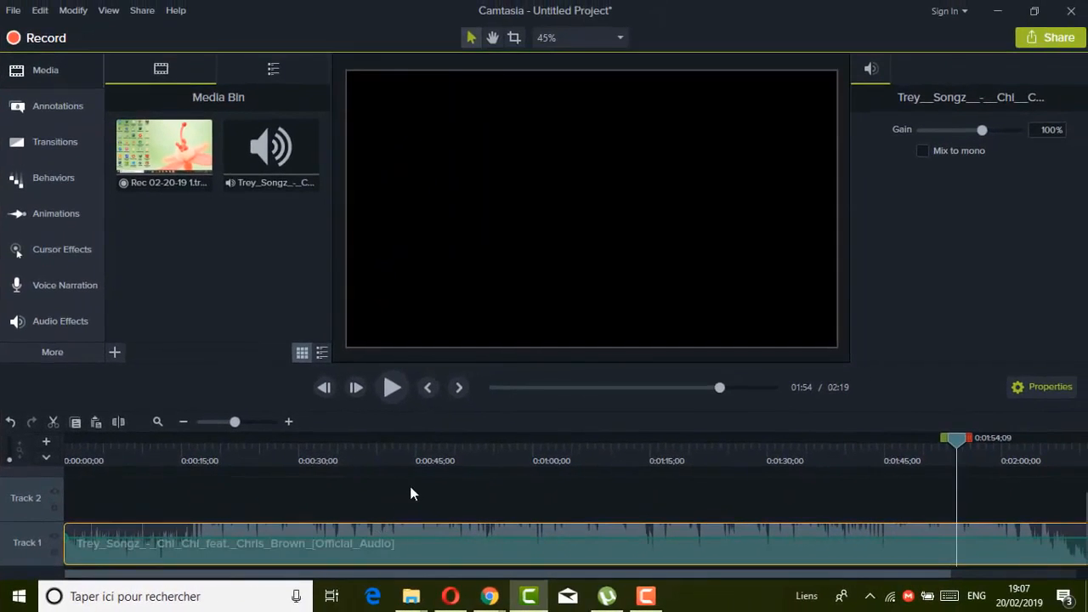
# Play the song from the start of the timeline for about four seconds, then pause it.
pyautogui.moveTo(957, 437); pyautogui.dragTo(2, 459)
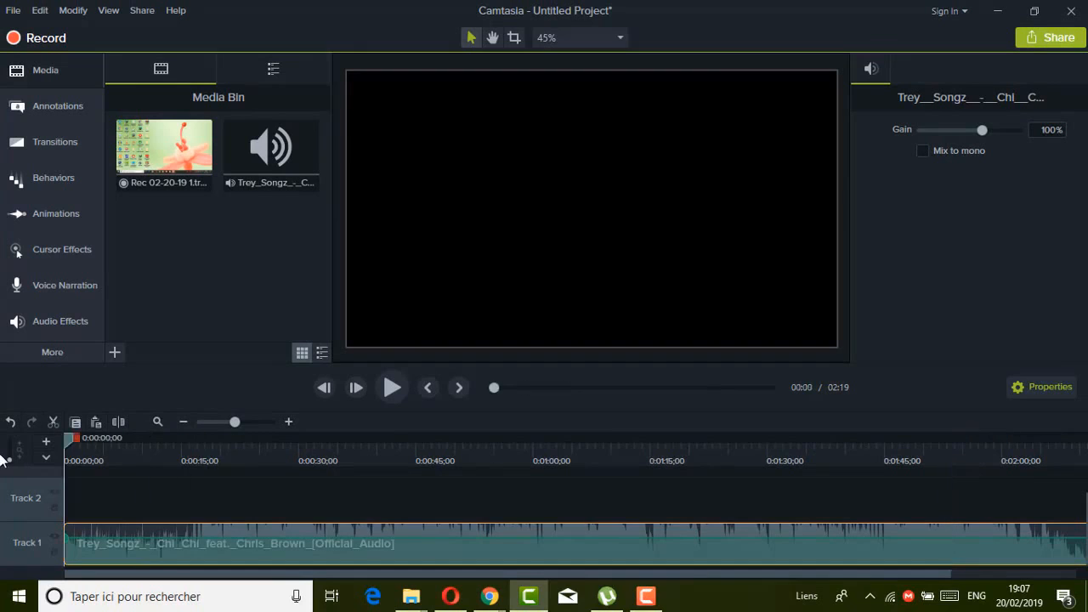
pyautogui.click(392, 388)
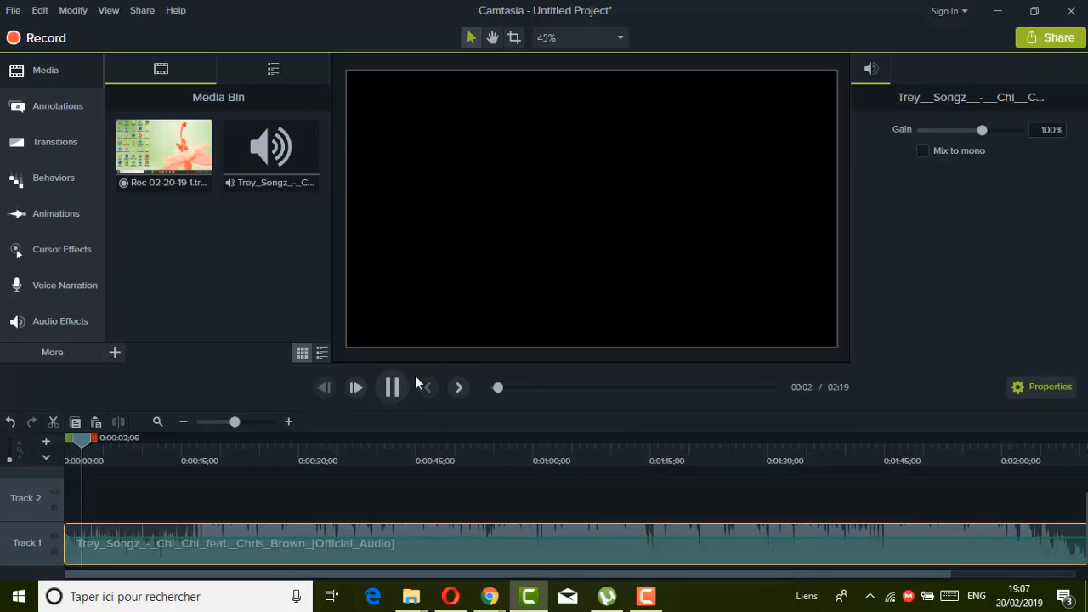
pyautogui.click(396, 387)
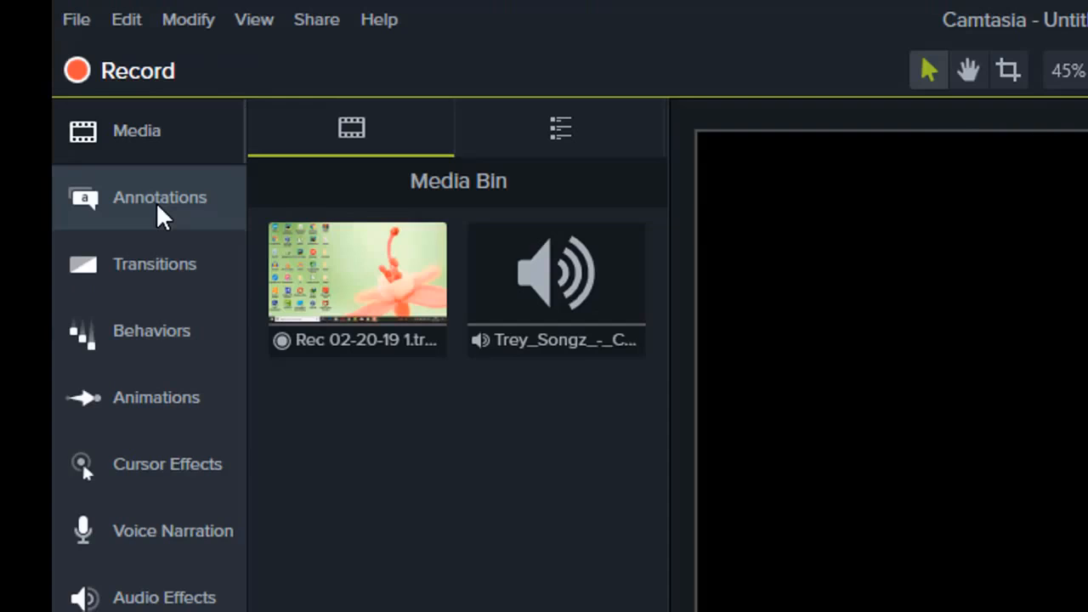
# Add a plain ABC text callout to Track 2 at about 25 seconds and move the playhead to it.
pyautogui.click(156, 201)
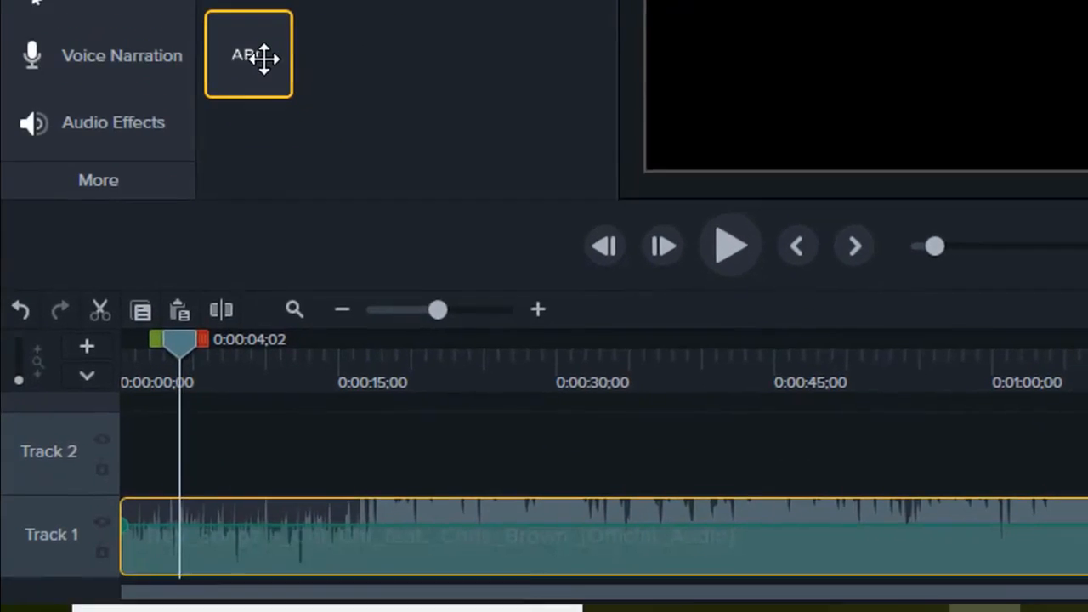
pyautogui.moveTo(262, 48); pyautogui.dragTo(486, 481)
pyautogui.moveTo(185, 337); pyautogui.dragTo(361, 335)
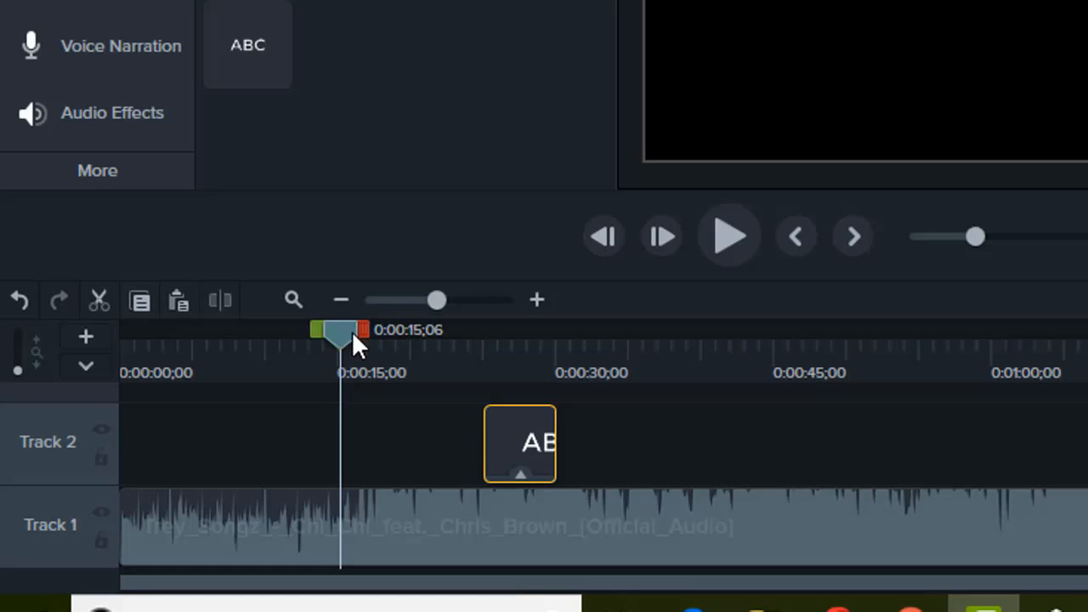
pyautogui.moveTo(363, 331); pyautogui.dragTo(397, 334)
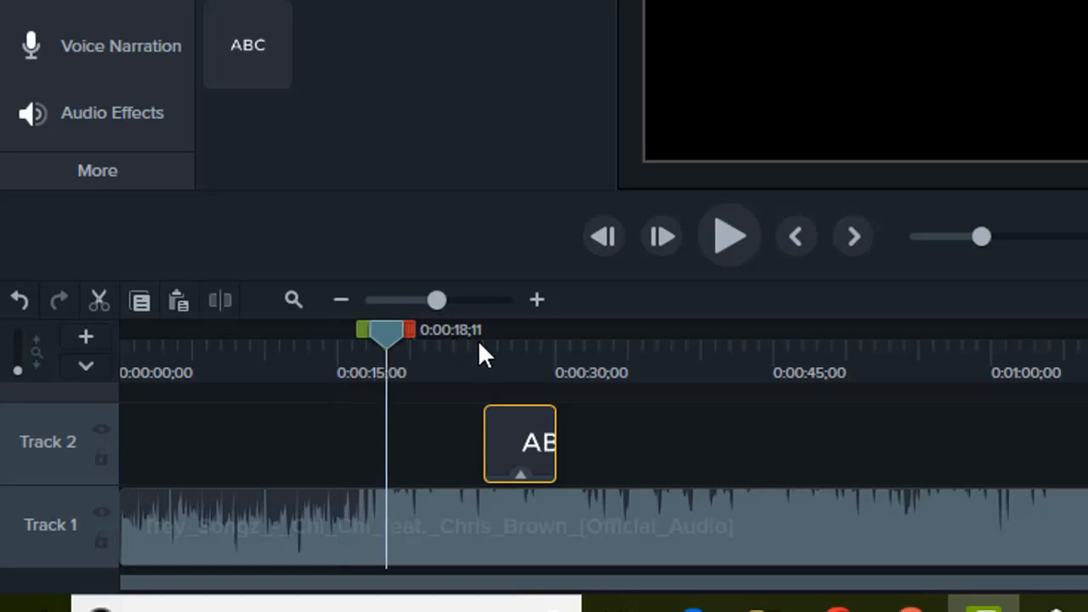
pyautogui.click(549, 349)
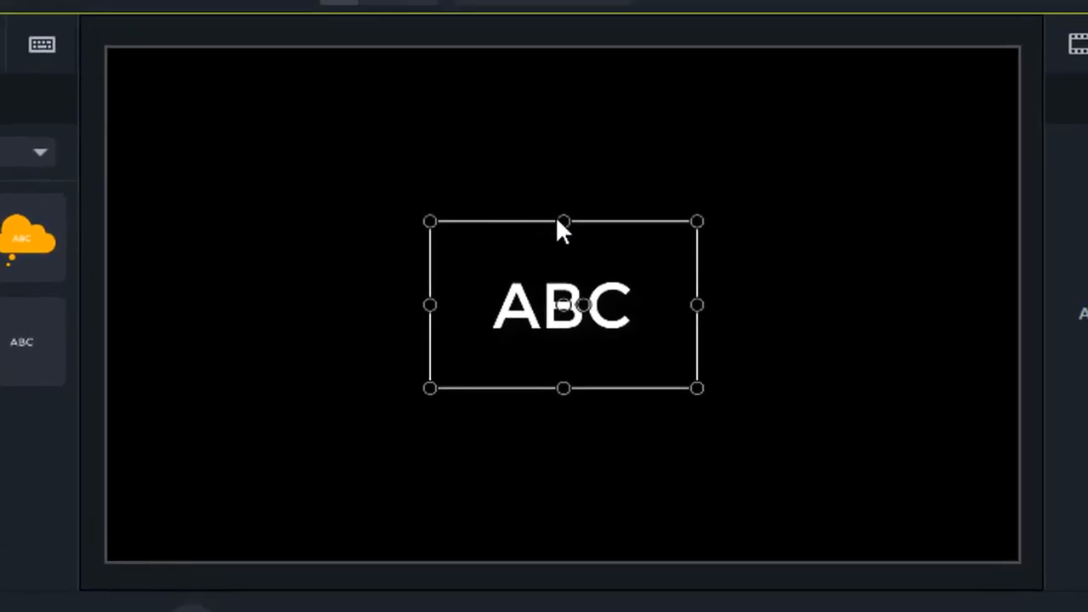
# Stretch the ABC text callout's box on the canvas until it fills the entire video frame.
pyautogui.moveTo(562, 221); pyautogui.dragTo(564, 48)
pyautogui.moveTo(428, 216); pyautogui.dragTo(111, 247)
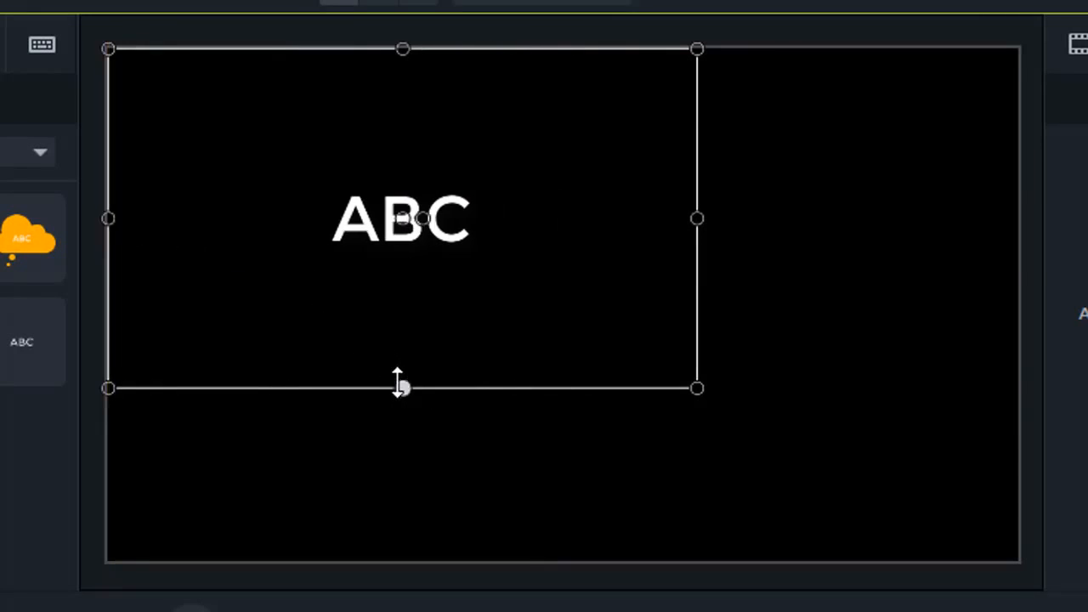
pyautogui.moveTo(401, 388); pyautogui.dragTo(418, 610)
pyautogui.moveTo(694, 341); pyautogui.dragTo(1007, 320)
pyautogui.moveTo(550, 146)
pyautogui.mouseDown()
pyautogui.moveTo(552, 85)
pyautogui.moveTo(542, 153)
pyautogui.mouseUp()
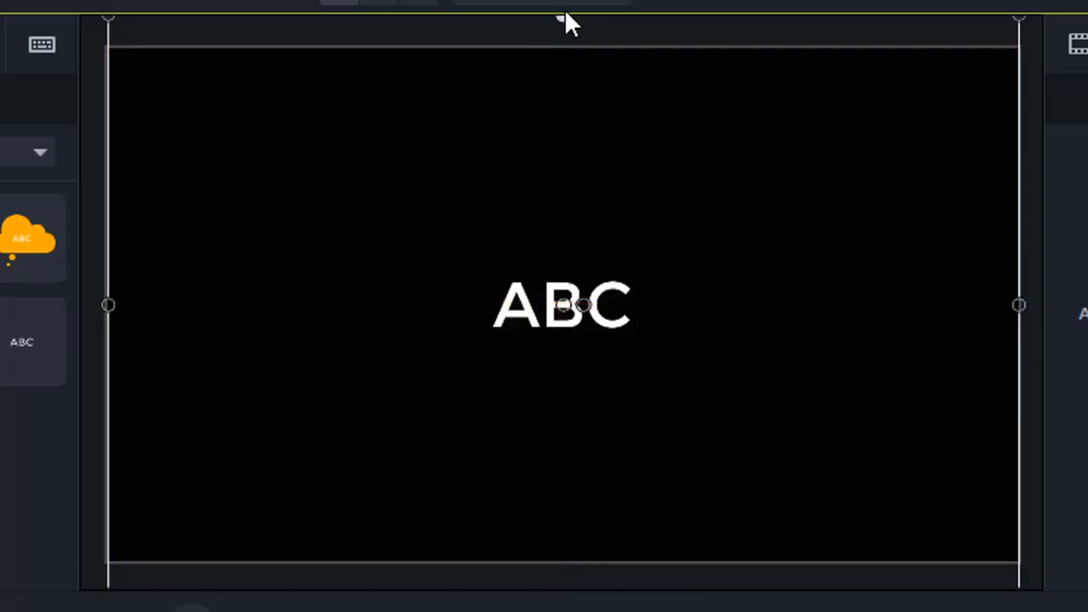
pyautogui.moveTo(564, 17); pyautogui.dragTo(563, 37)
pyautogui.hotkey('ctrl', 'z')
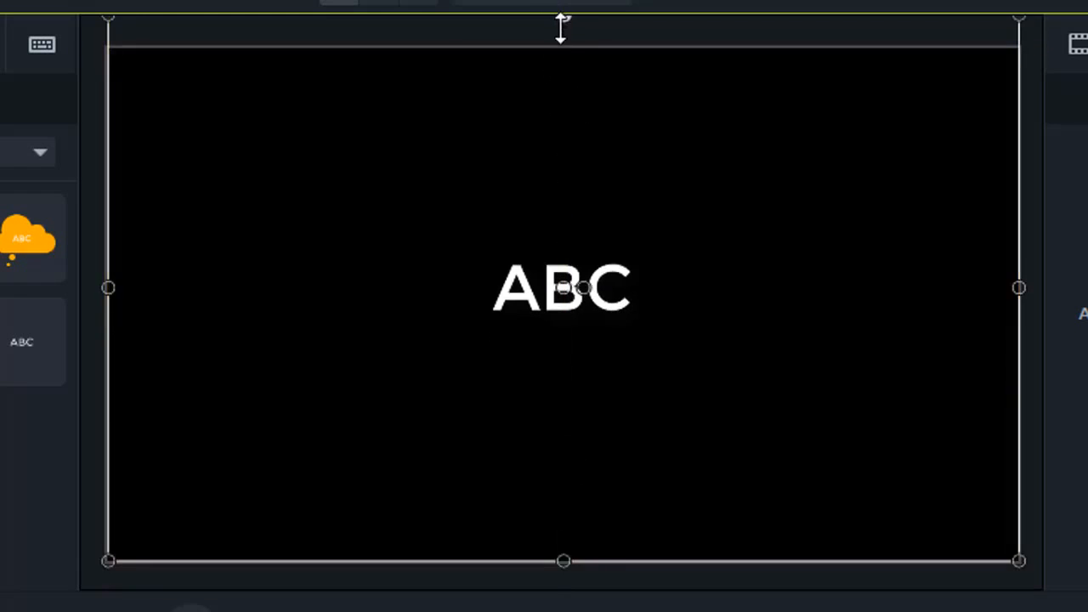
pyautogui.moveTo(561, 25); pyautogui.dragTo(561, 49)
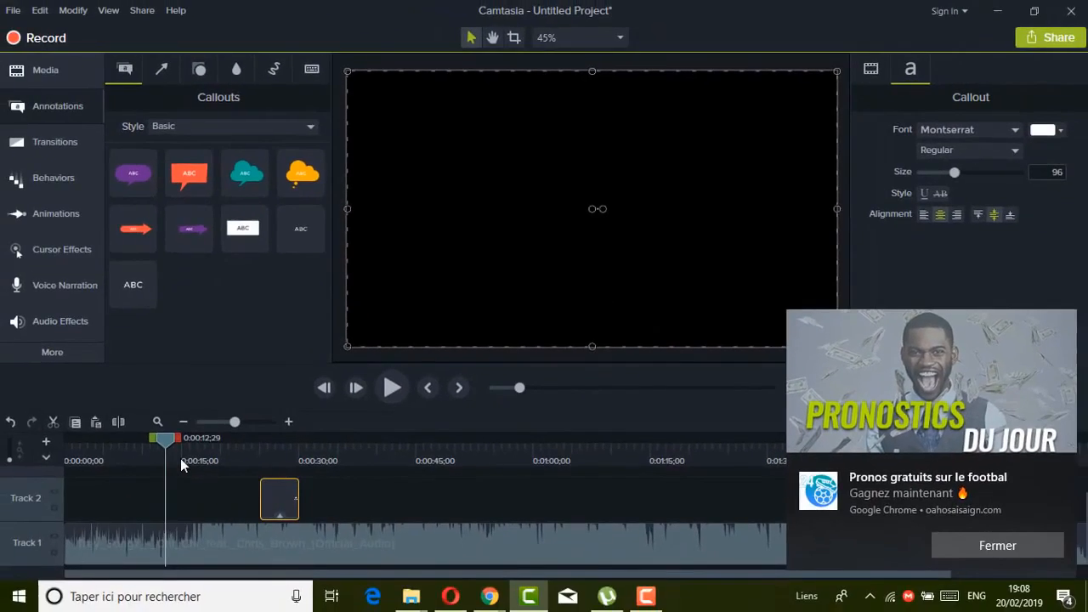
# Dismiss the browser notification and clear the Windows notification centre.
pyautogui.click(989, 545)
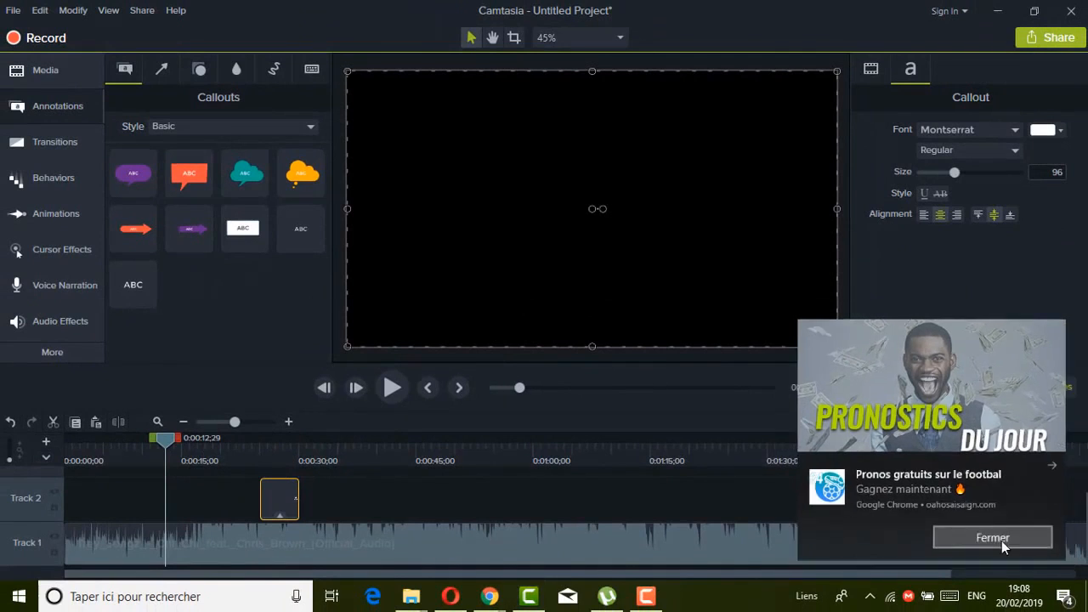
pyautogui.click(1063, 596)
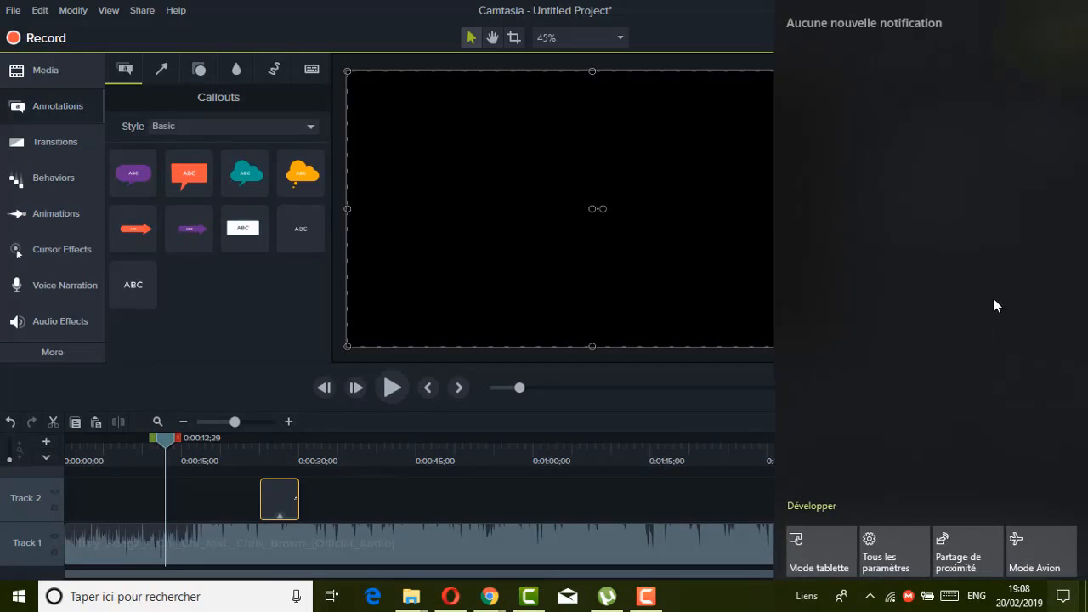
pyautogui.click(1029, 506)
pyautogui.click(718, 607)
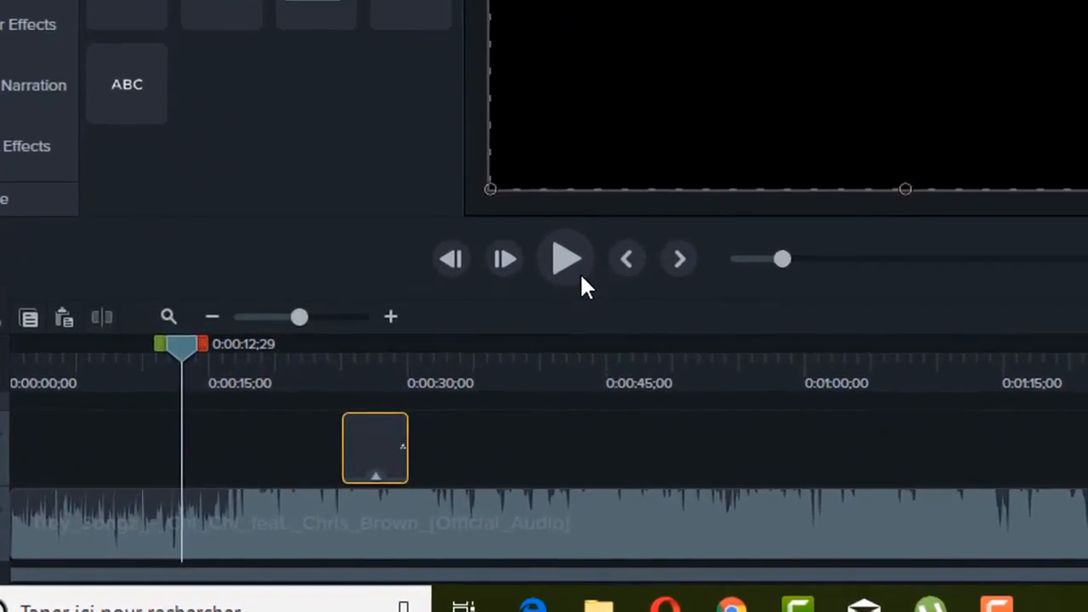
# Listen to the verse from about 13 seconds and make the text clip span 0:00:13;09 to about 37 seconds on Track 2.
pyautogui.click(579, 259)
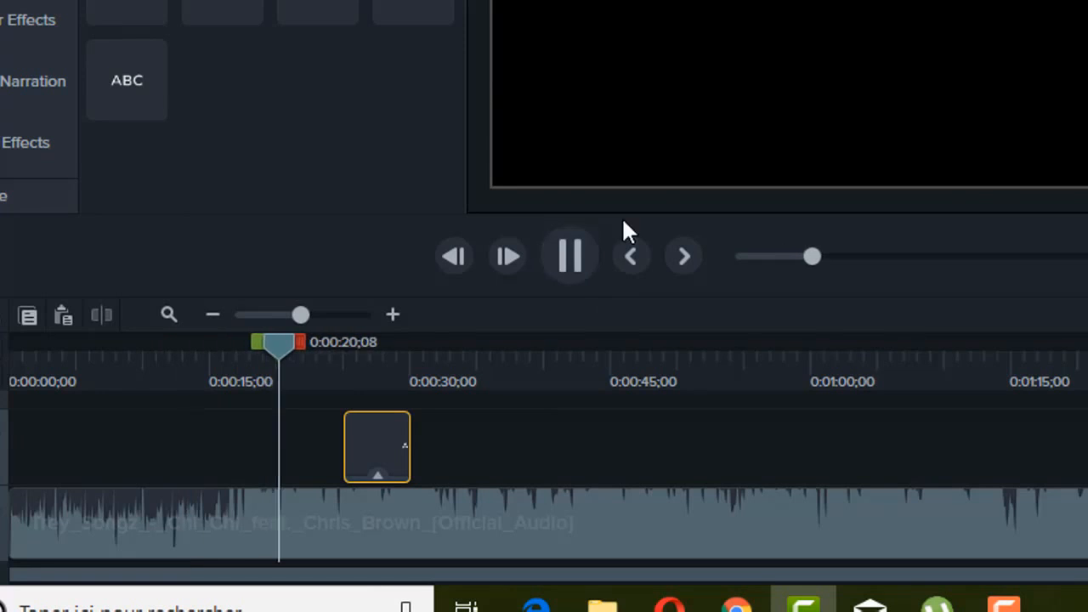
pyautogui.click(570, 256)
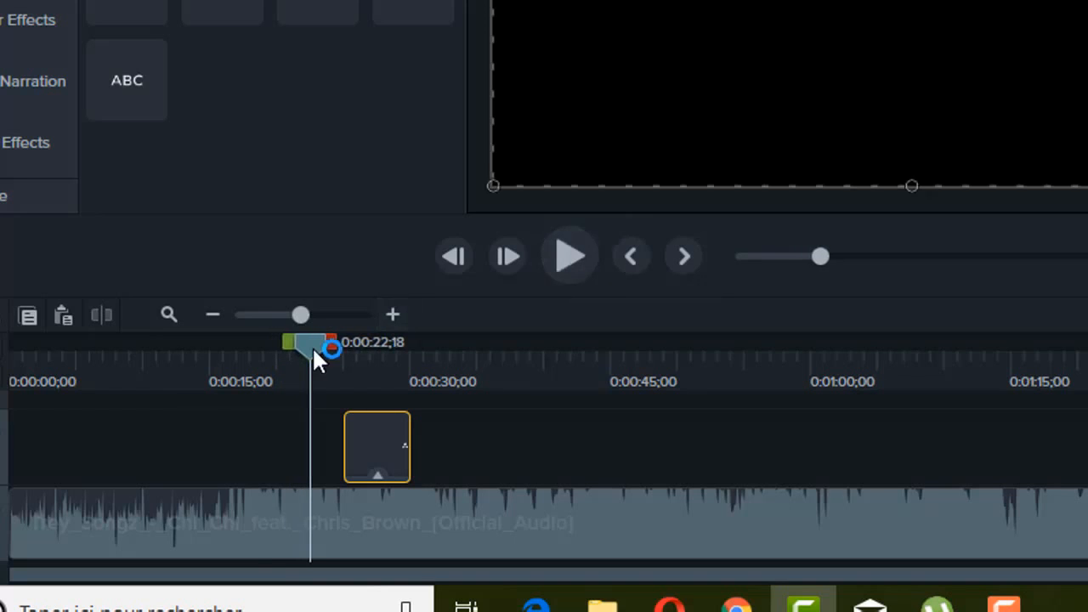
pyautogui.moveTo(313, 351); pyautogui.dragTo(190, 369)
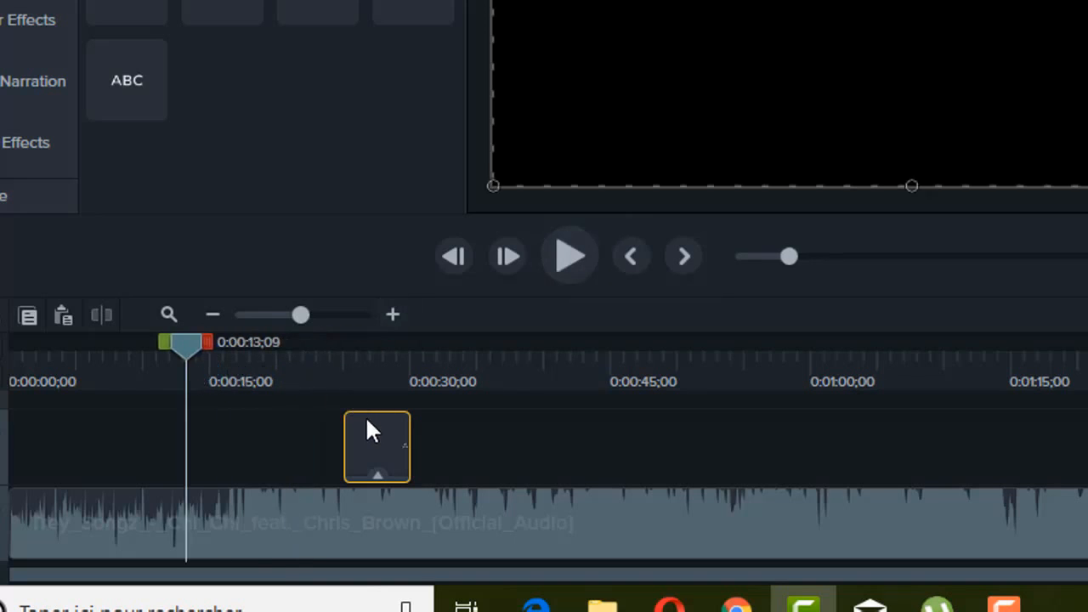
pyautogui.moveTo(369, 434); pyautogui.dragTo(506, 434)
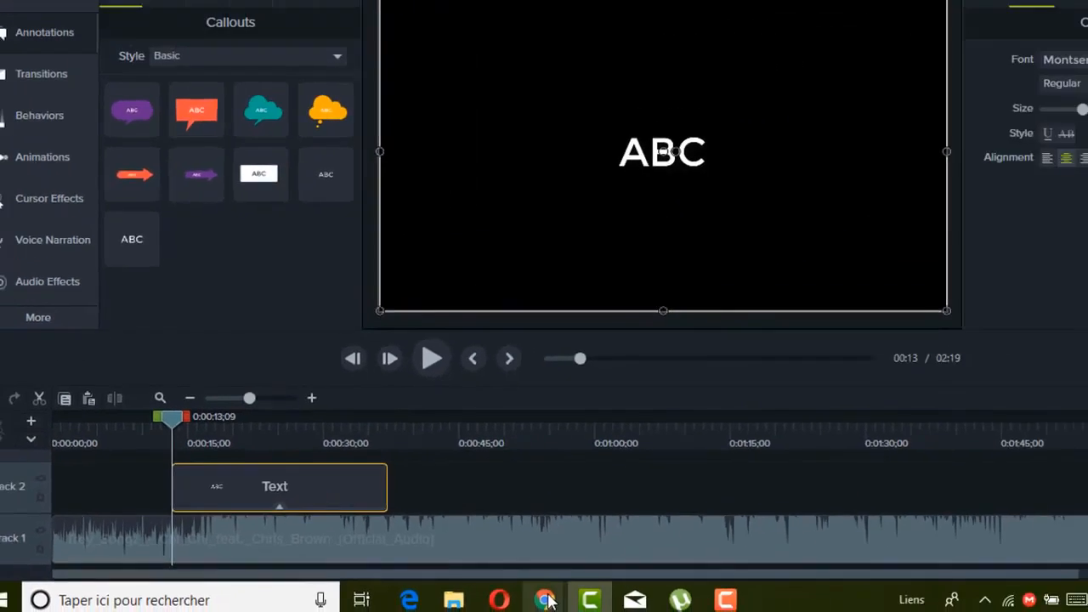
# Replace the callout's ABC text with the five lyric lines from "Pull up in that Bentley GT" to "Ride them chi chis", copied from Chrome.
pyautogui.moveTo(548, 601)
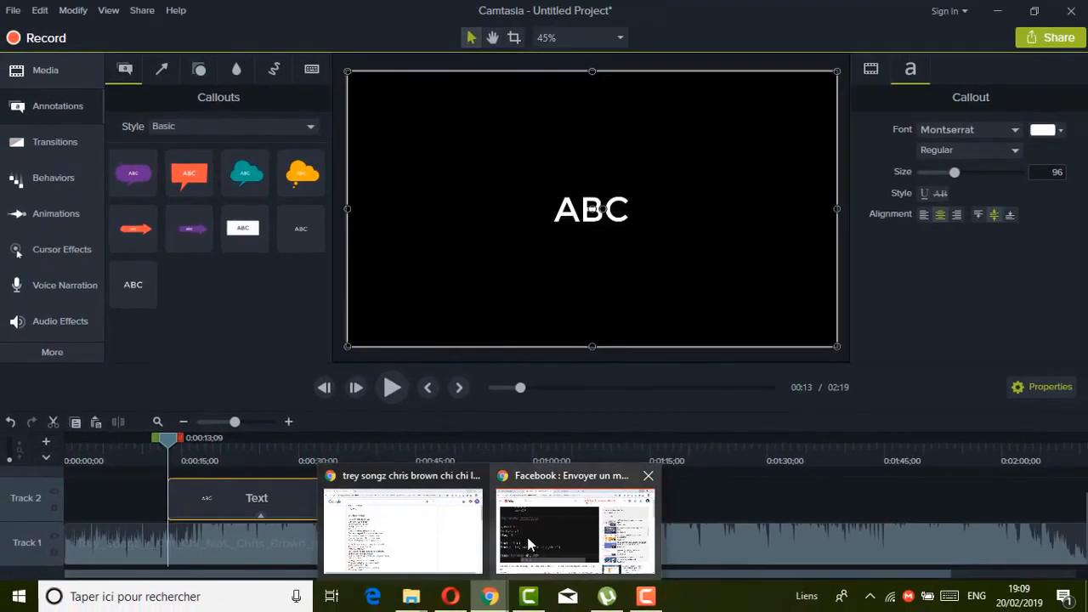
pyautogui.click(403, 549)
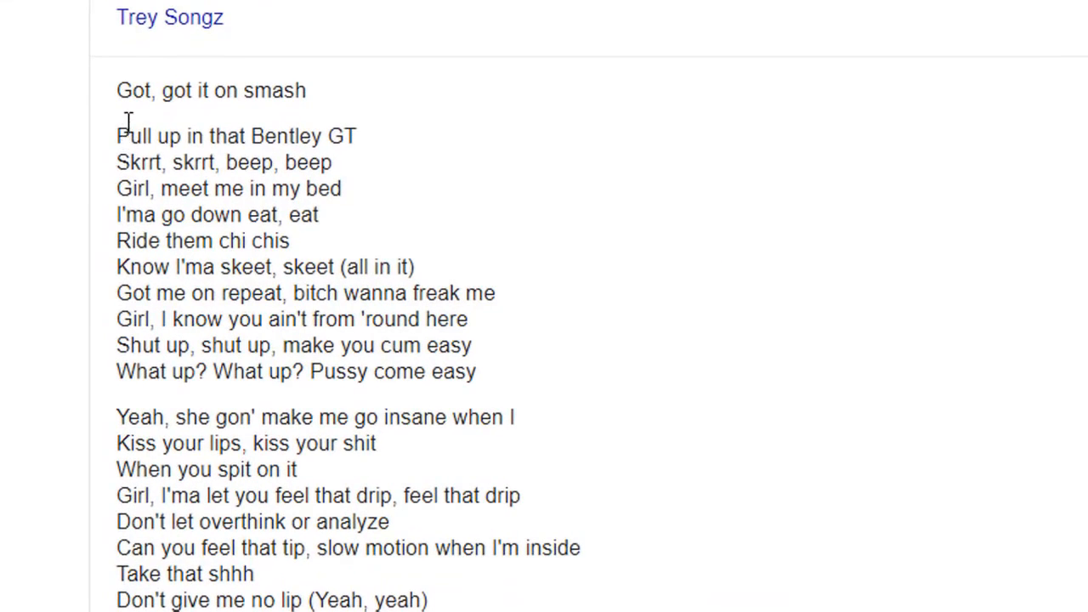
pyautogui.click(114, 134)
pyautogui.keyDown('shift'); pyautogui.click(272, 188); pyautogui.keyUp('shift')
pyautogui.moveTo(285, 196); pyautogui.dragTo(308, 238)
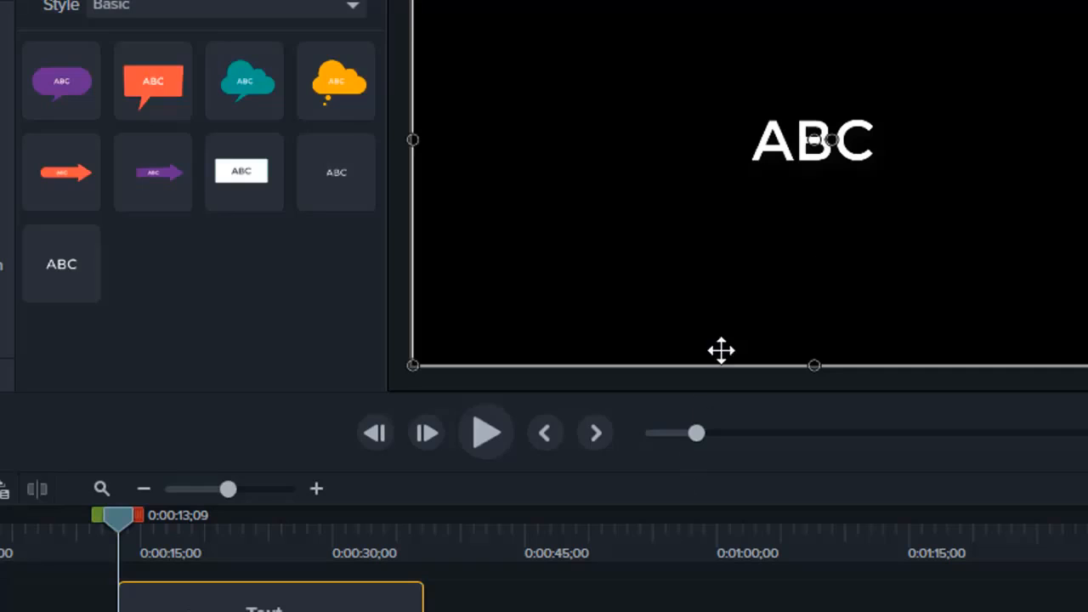
pyautogui.doubleClick(881, 151)
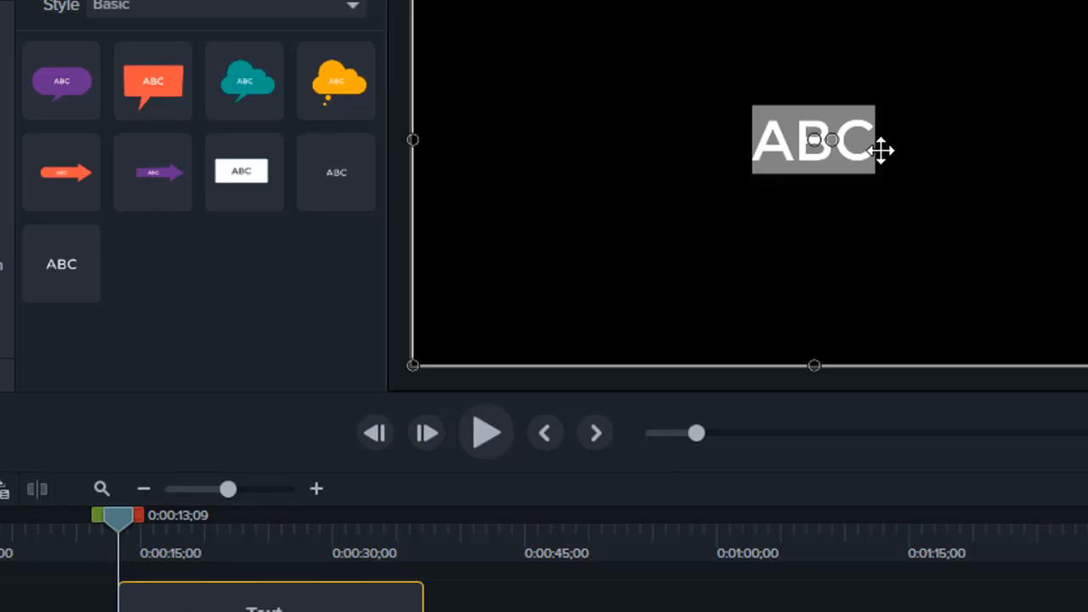
pyautogui.hotkey('ctrl', 'v')
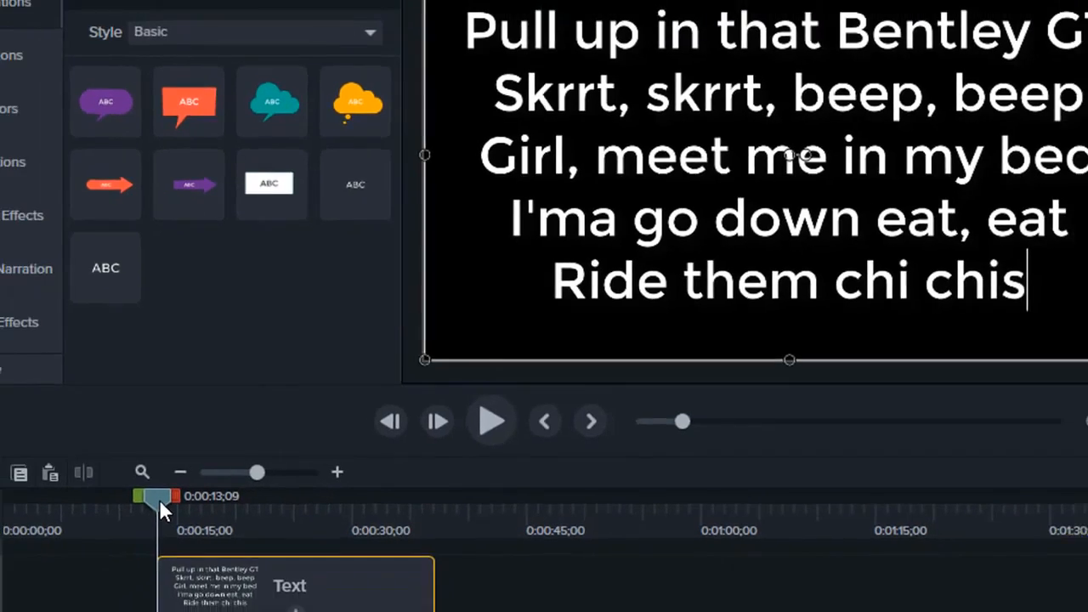
# Listen to the song from about 10 seconds and move the lyric text clip on Track 2 to start at 0:00:17;06.
pyautogui.moveTo(120, 524); pyautogui.dragTo(84, 526)
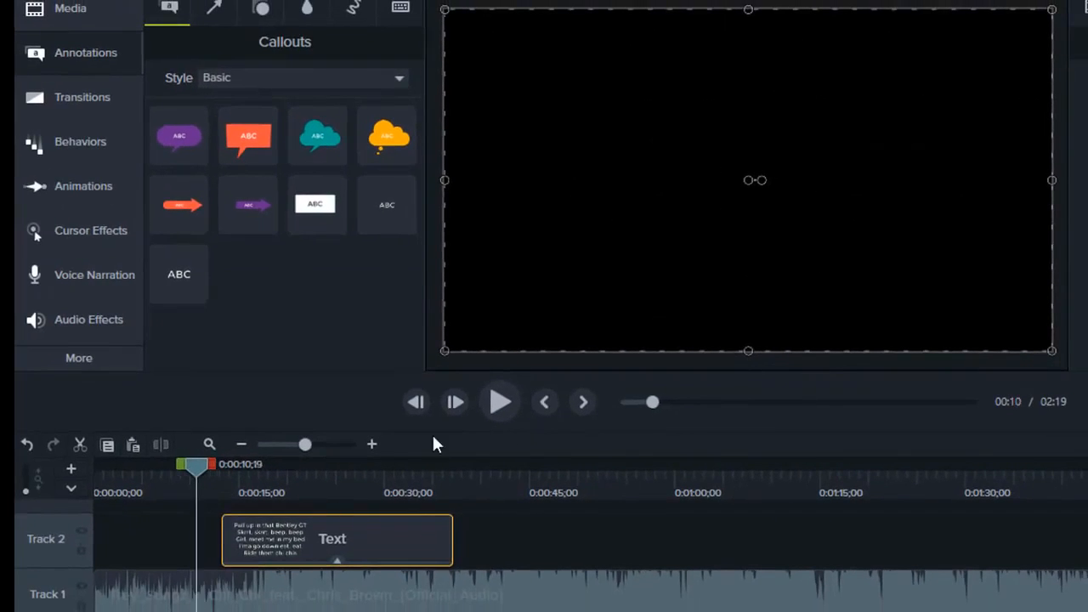
pyautogui.click(505, 403)
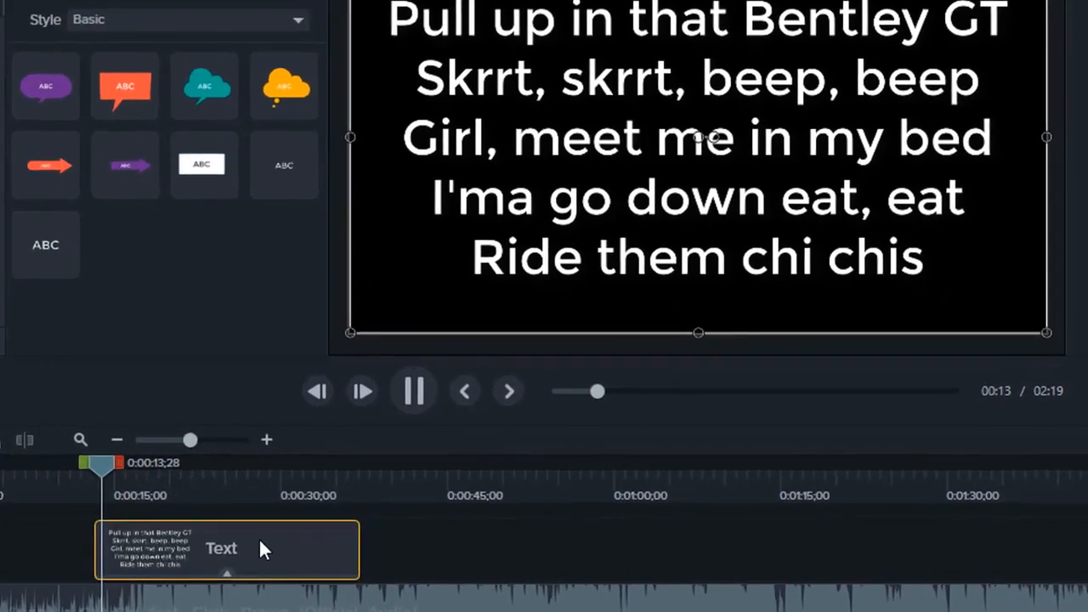
pyautogui.click(367, 534)
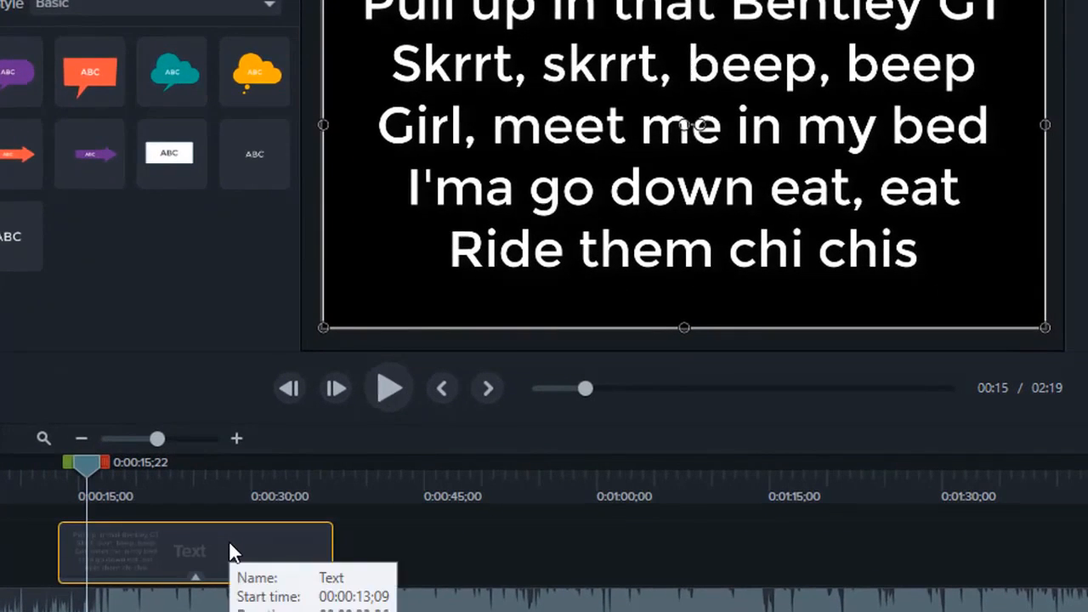
pyautogui.moveTo(230, 544); pyautogui.dragTo(315, 545)
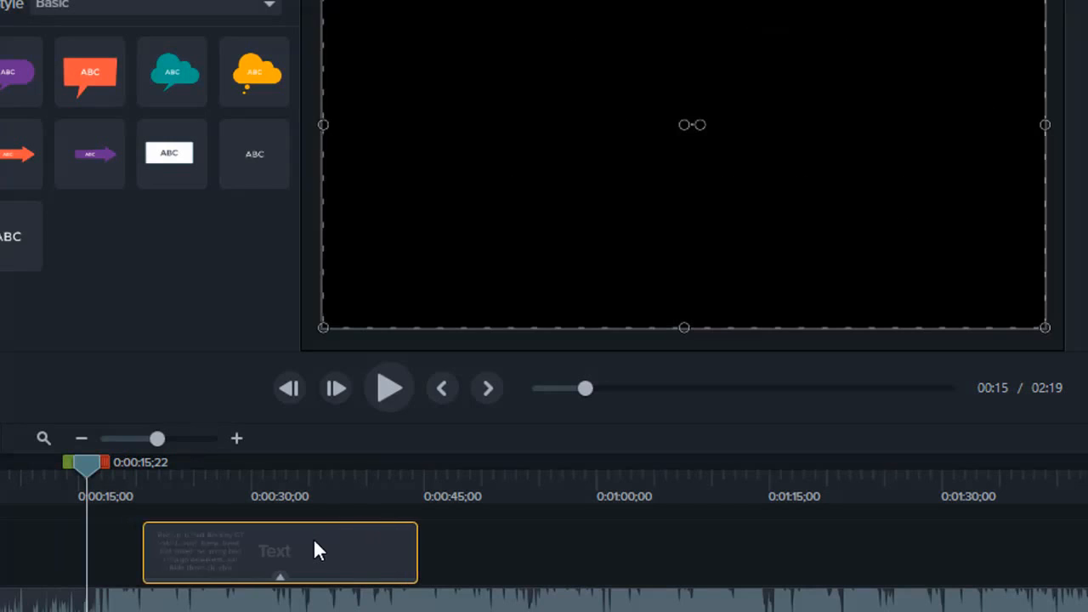
pyautogui.click(393, 388)
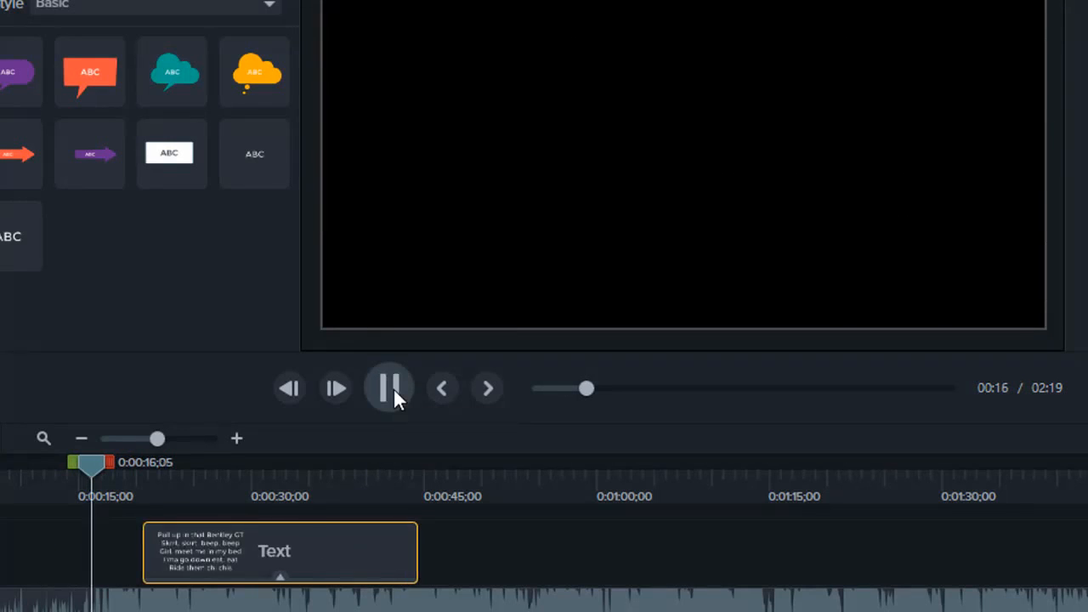
pyautogui.moveTo(360, 537); pyautogui.dragTo(317, 553)
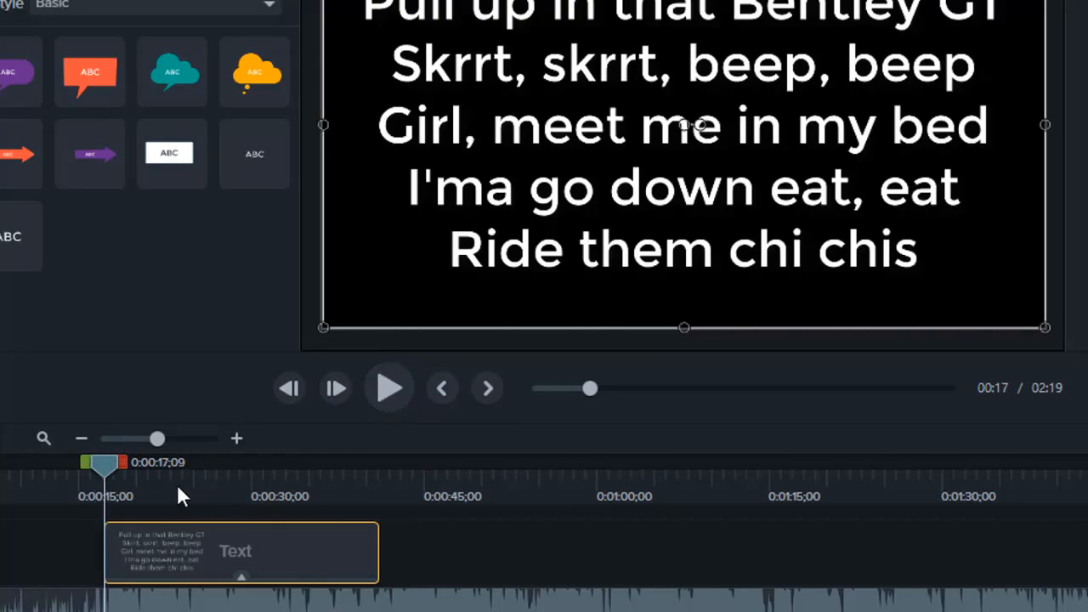
# Play the song through the clip's five lyric lines and trim the text clip's end to 0:00:24;15.
pyautogui.click(55, 468)
pyautogui.click(384, 388)
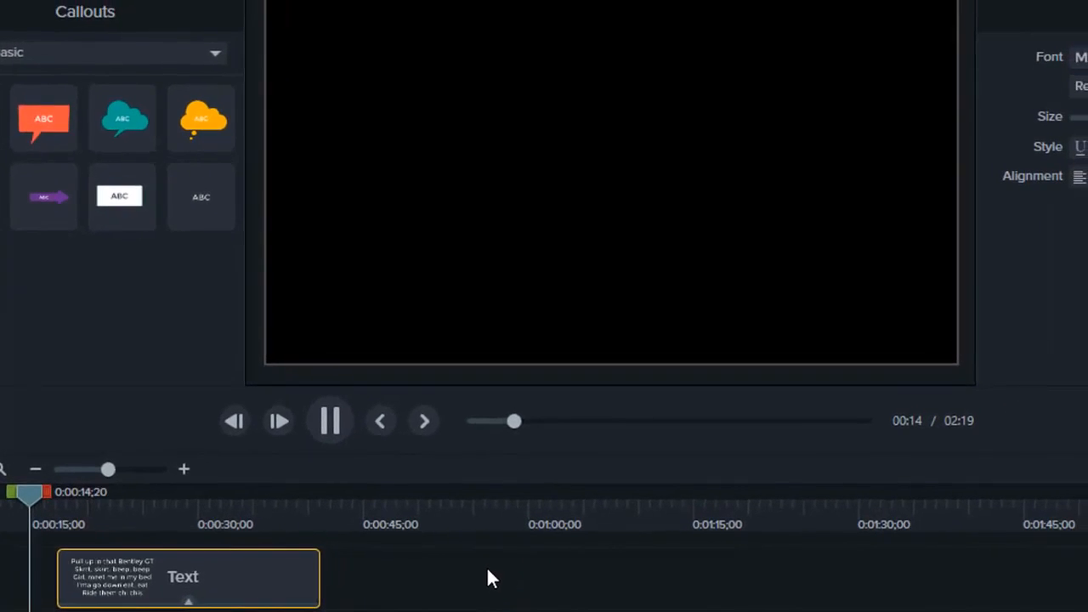
pyautogui.click(325, 424)
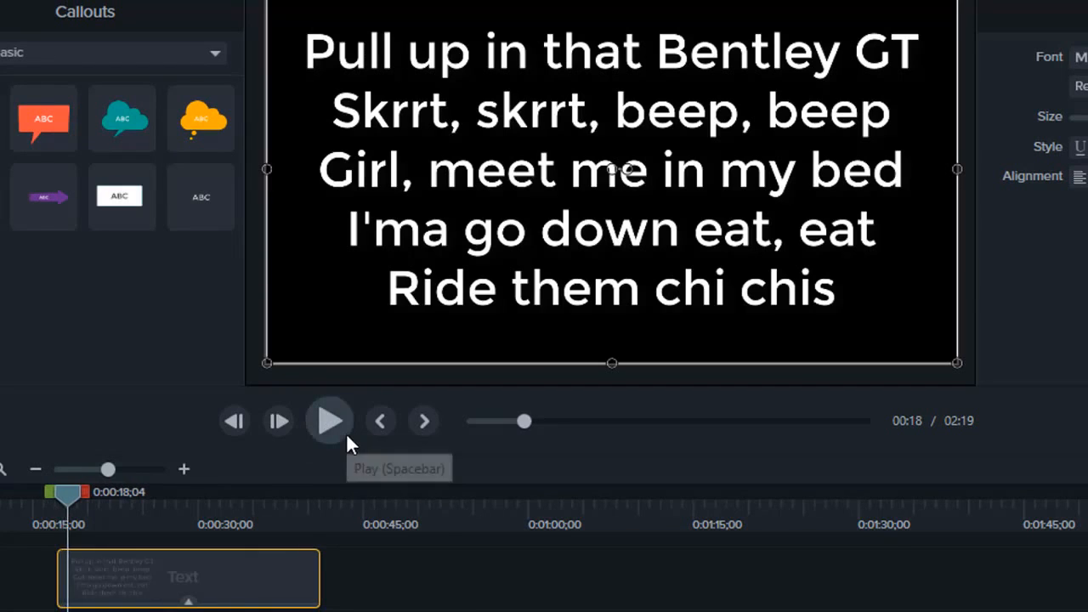
pyautogui.click(347, 435)
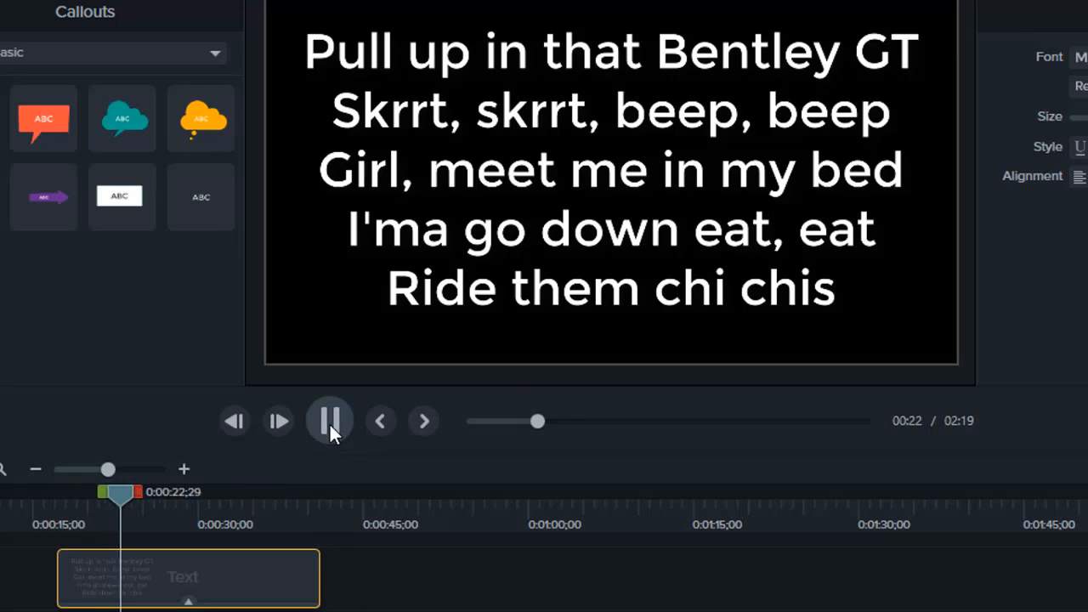
pyautogui.click(329, 422)
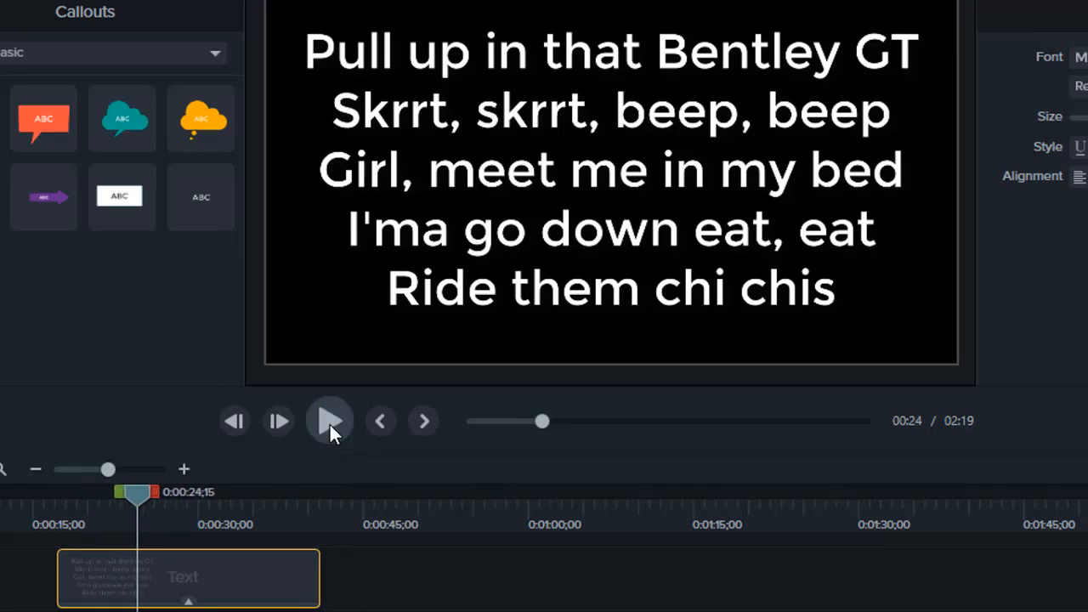
pyautogui.click(491, 325)
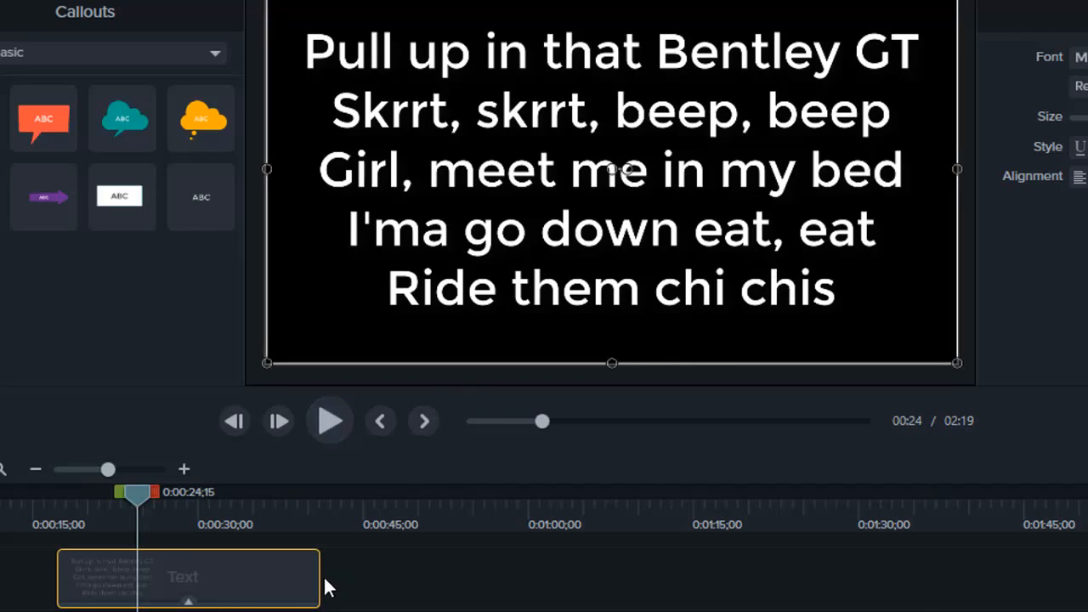
pyautogui.moveTo(321, 578); pyautogui.dragTo(134, 567)
pyautogui.click(160, 573)
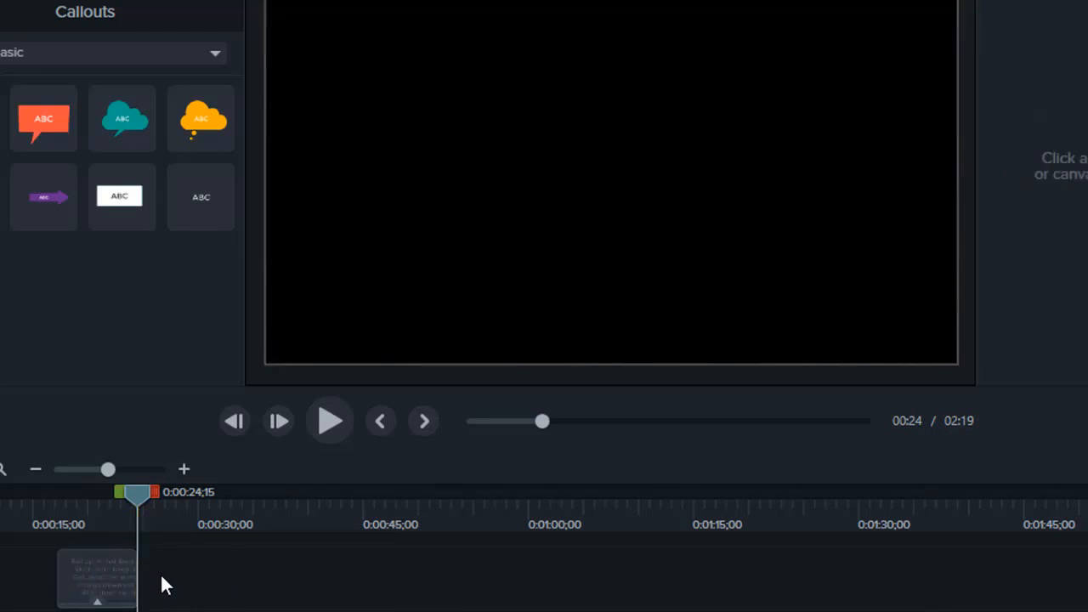
# Duplicate the Bentley GT text clip on Track 2 and place the copy directly after it, starting at 0:00:24;15.
pyautogui.click(117, 582)
pyautogui.rightClick(116, 581)
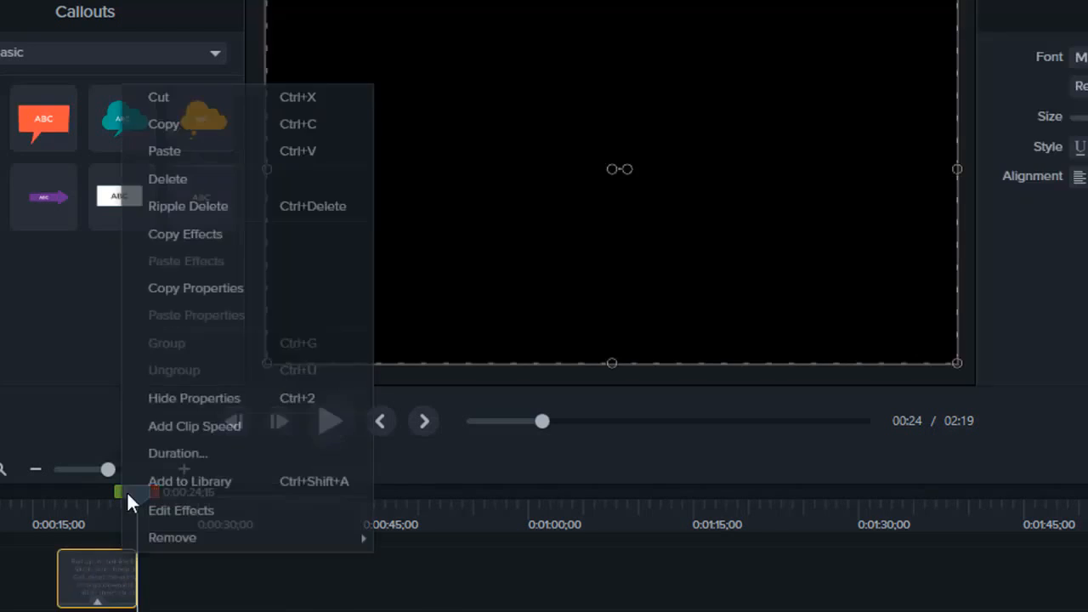
pyautogui.click(197, 124)
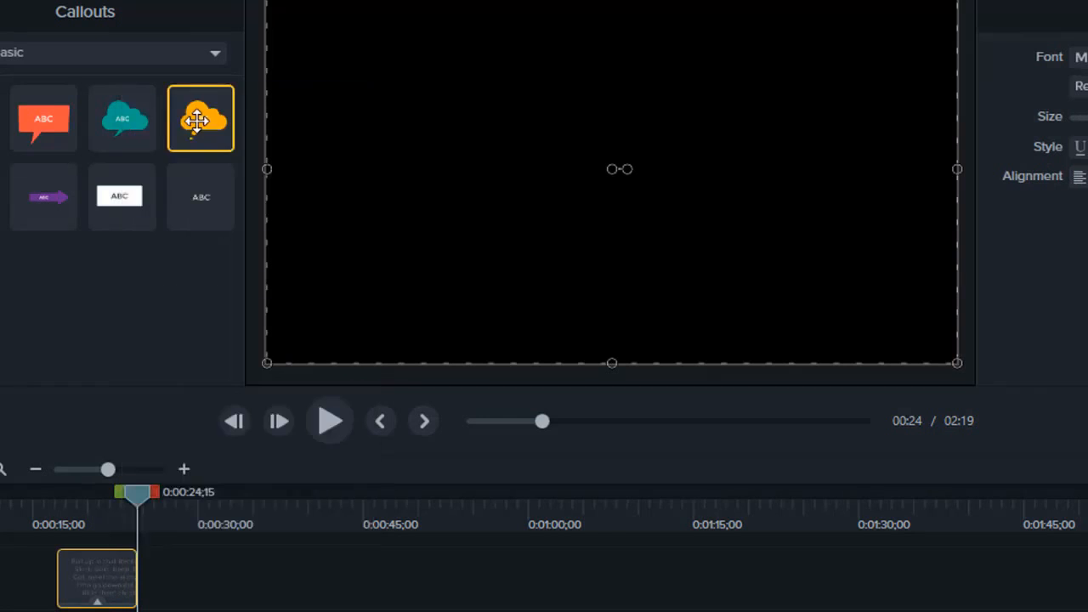
pyautogui.click(166, 587)
pyautogui.rightClick(167, 587)
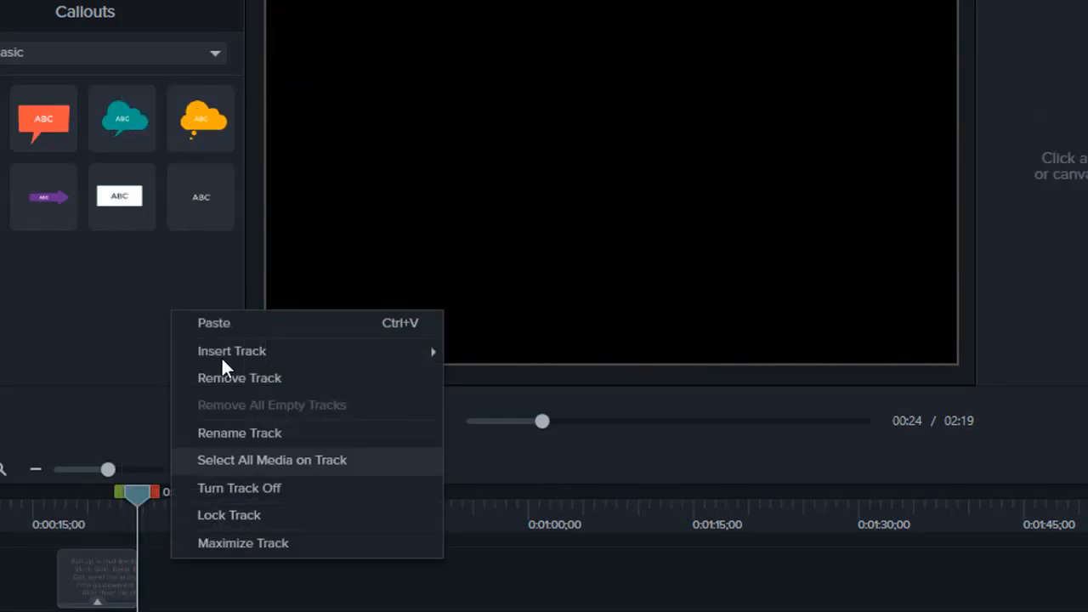
pyautogui.click(232, 326)
pyautogui.moveTo(196, 595); pyautogui.dragTo(153, 595)
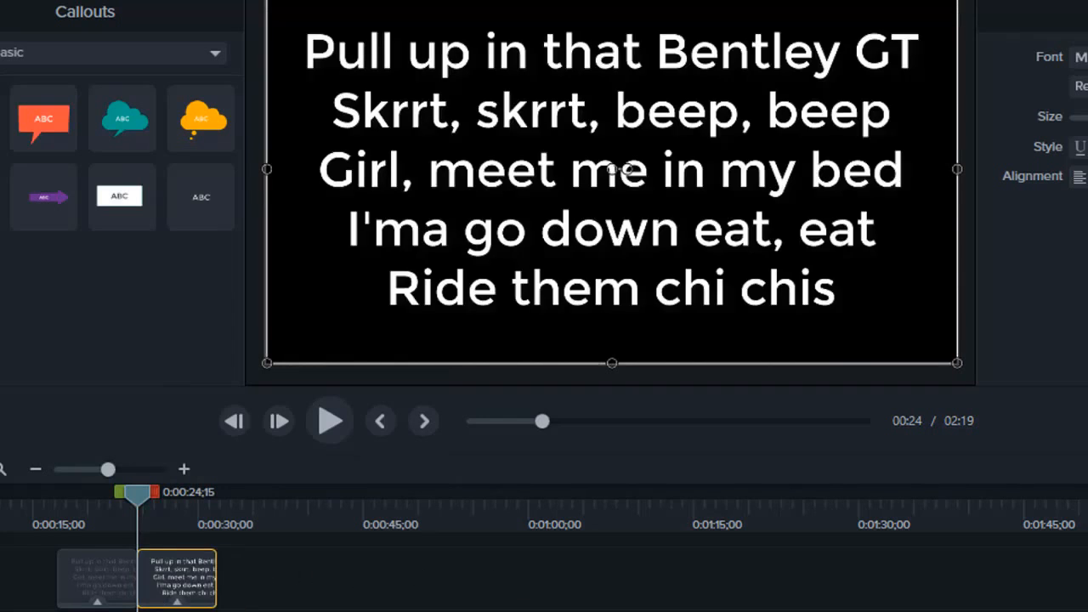
# Replace the second clip's text with the three lines from "Know I'ma skeet" to "Girl, I know you ain't from 'round here", copied from Chrome.
pyautogui.click(340, 595)
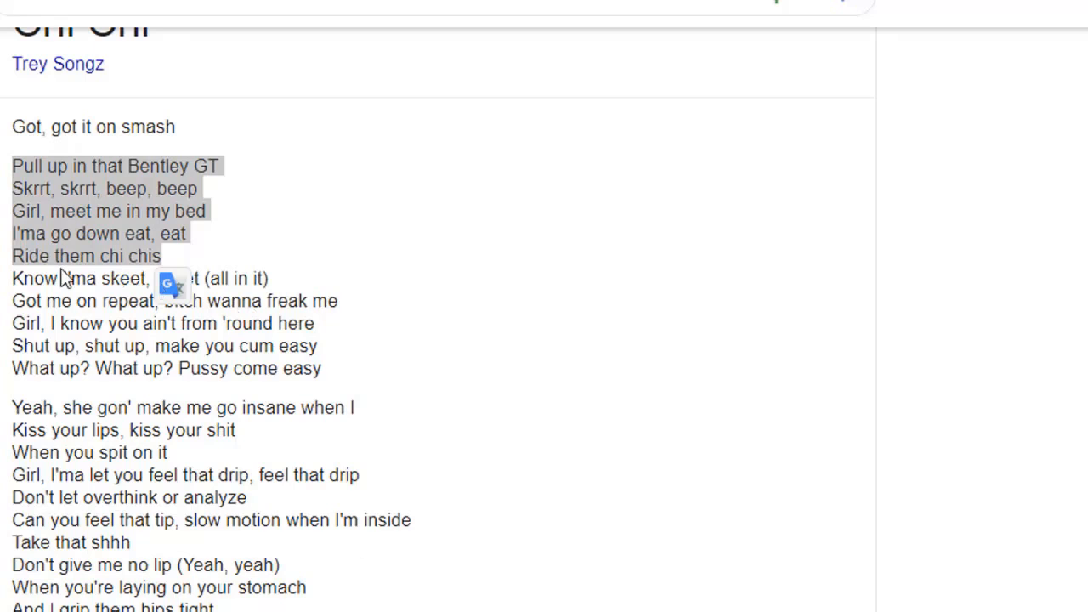
pyautogui.moveTo(14, 276); pyautogui.dragTo(333, 326)
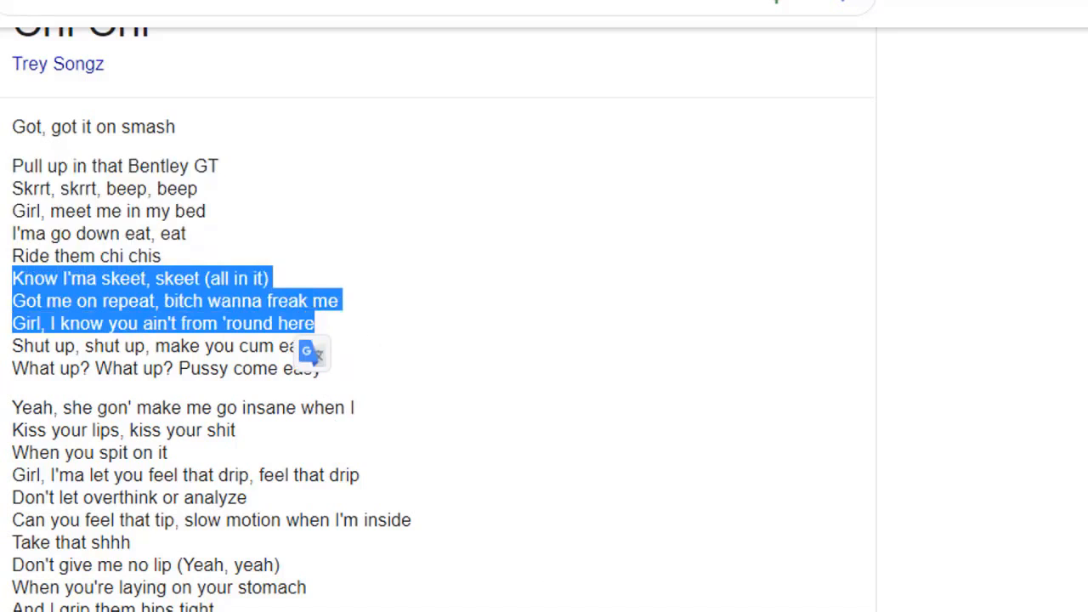
pyautogui.click(523, 611)
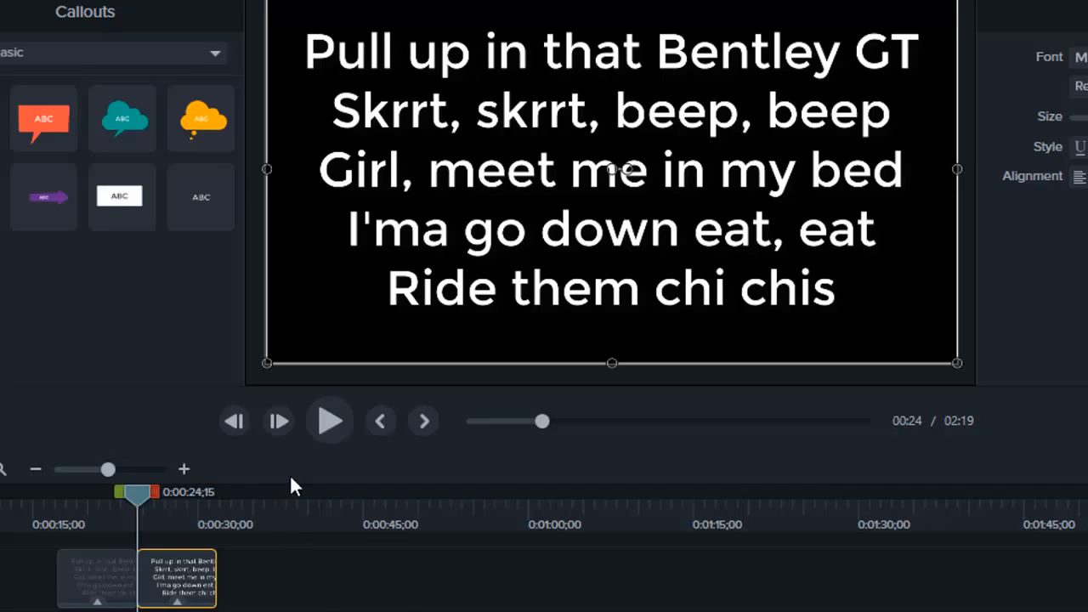
pyautogui.doubleClick(581, 228)
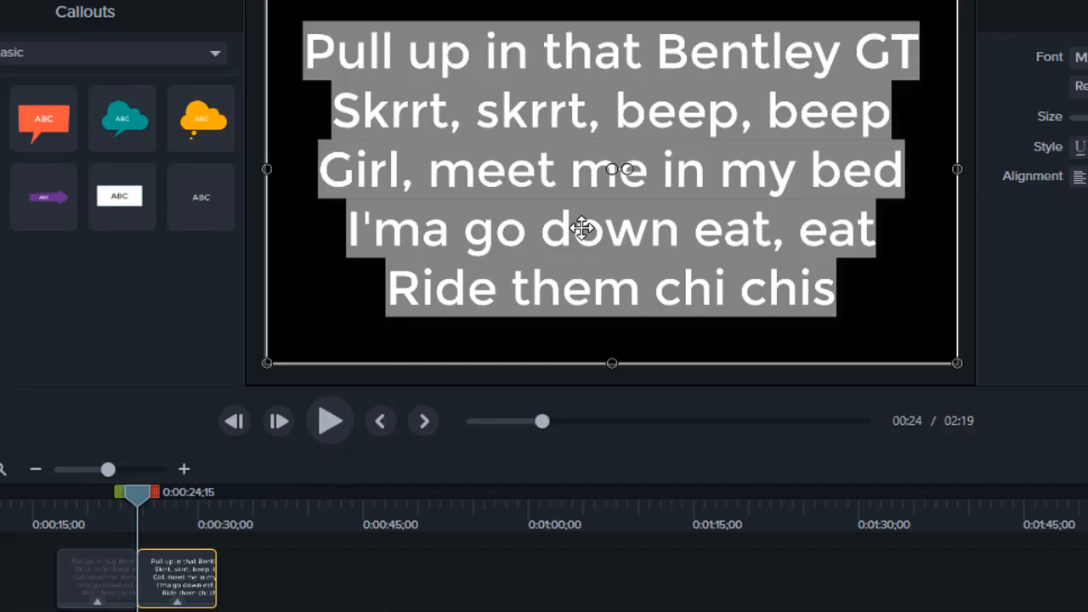
pyautogui.hotkey('ctrl', 'v')
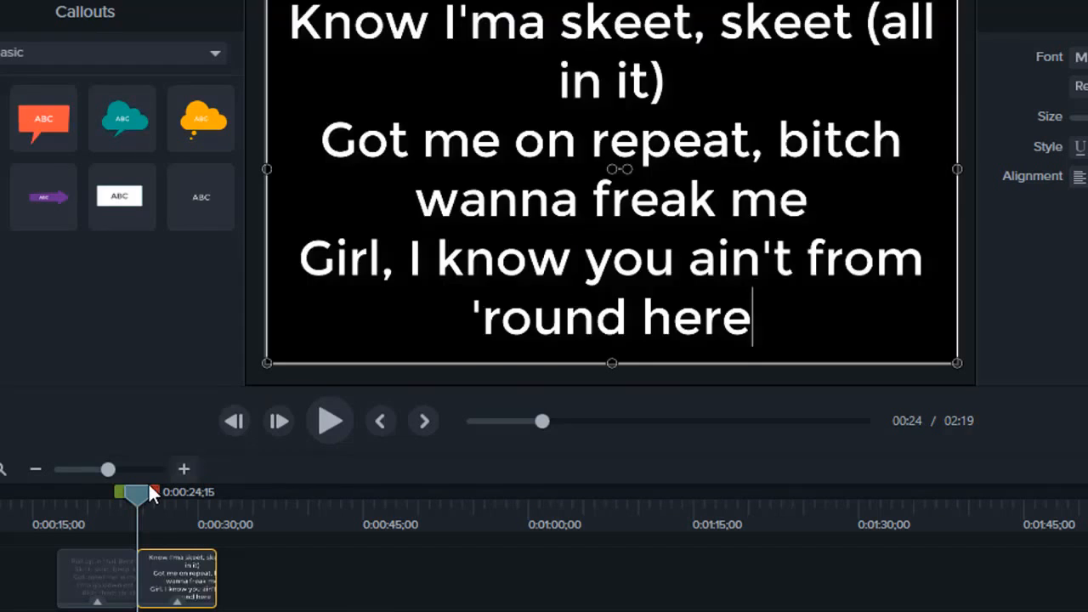
# Play back from 0:00:23;05 to check the timing of the change from the first lyric clip to the second.
pyautogui.moveTo(143, 494); pyautogui.dragTo(126, 491)
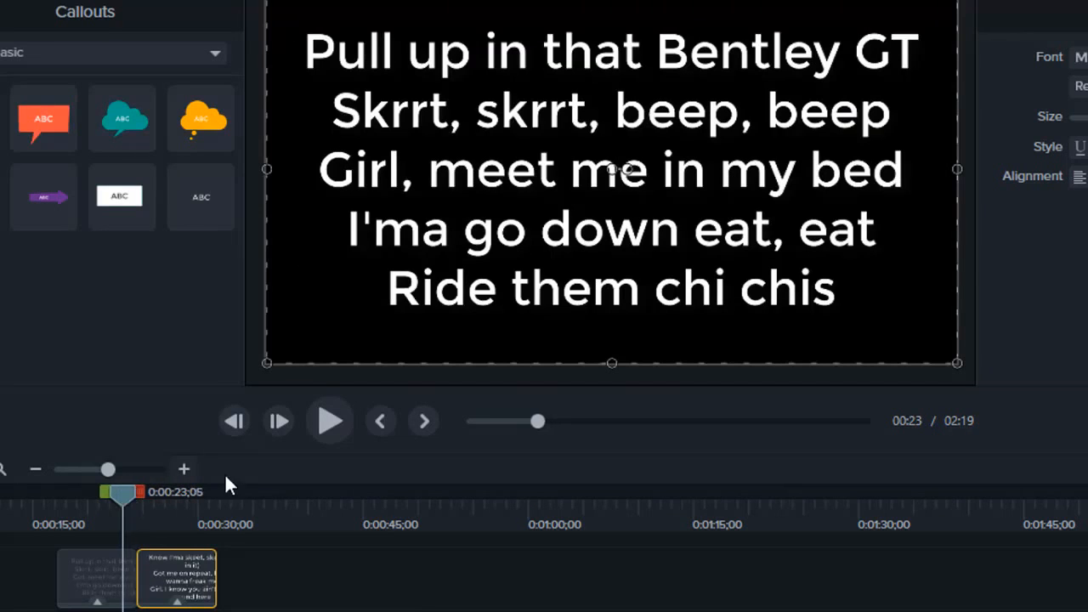
pyautogui.click(322, 424)
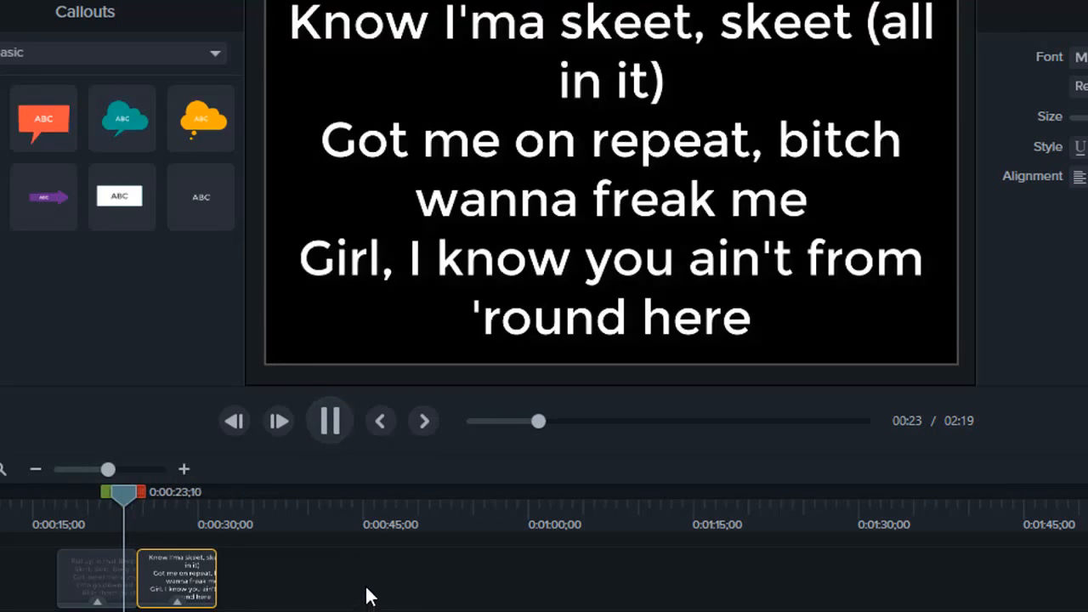
pyautogui.click(337, 371)
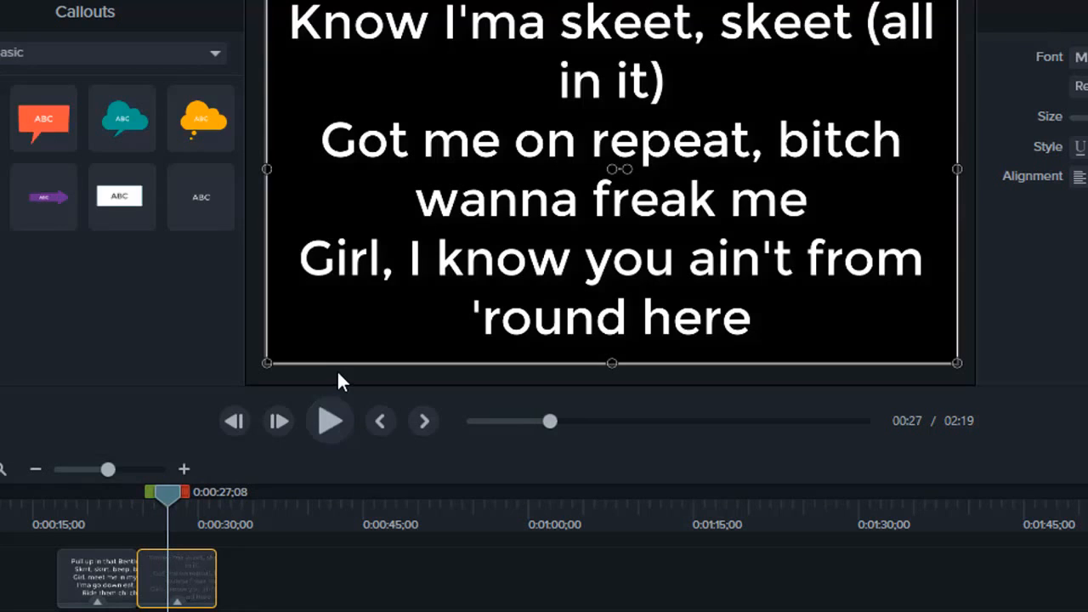
# Paste another copy of the Bentley GT text clip on Track 2 and place it directly after the second lyric clip.
pyautogui.click(304, 573)
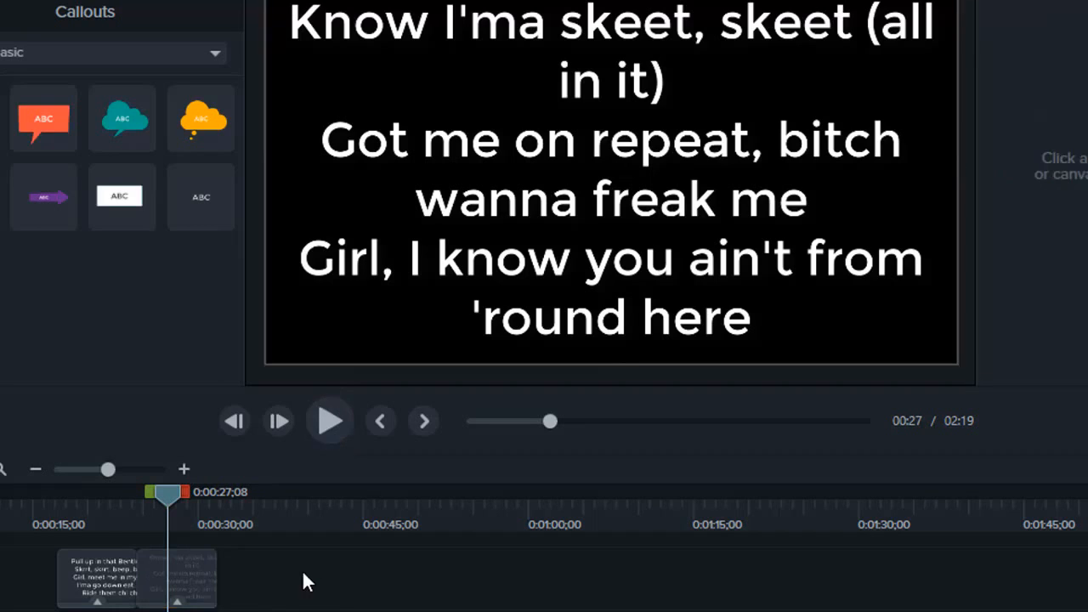
pyautogui.rightClick(256, 556)
pyautogui.click(301, 320)
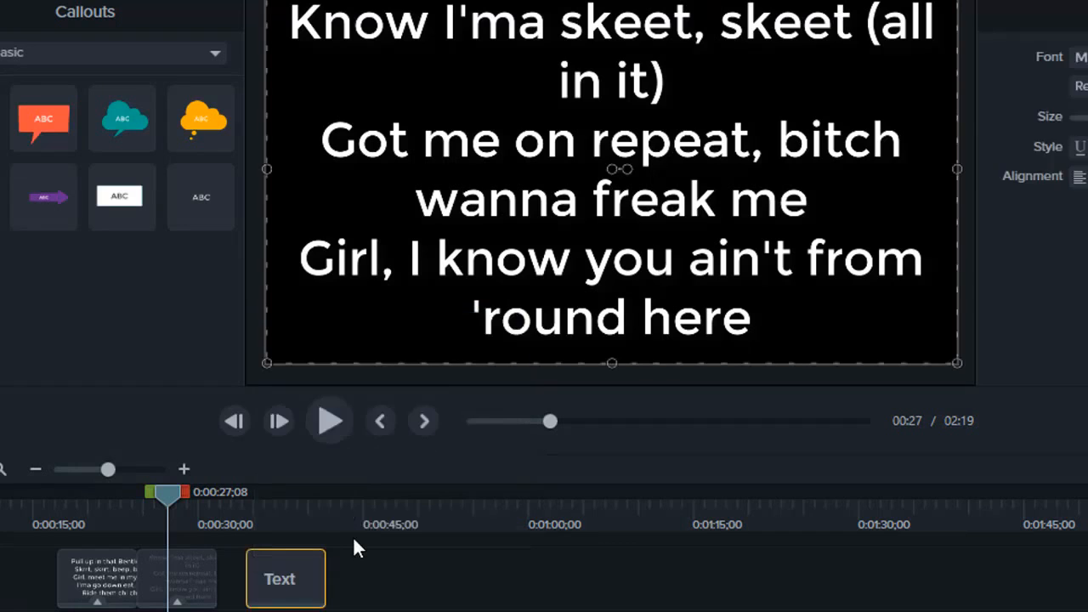
pyautogui.moveTo(314, 586); pyautogui.dragTo(171, 590)
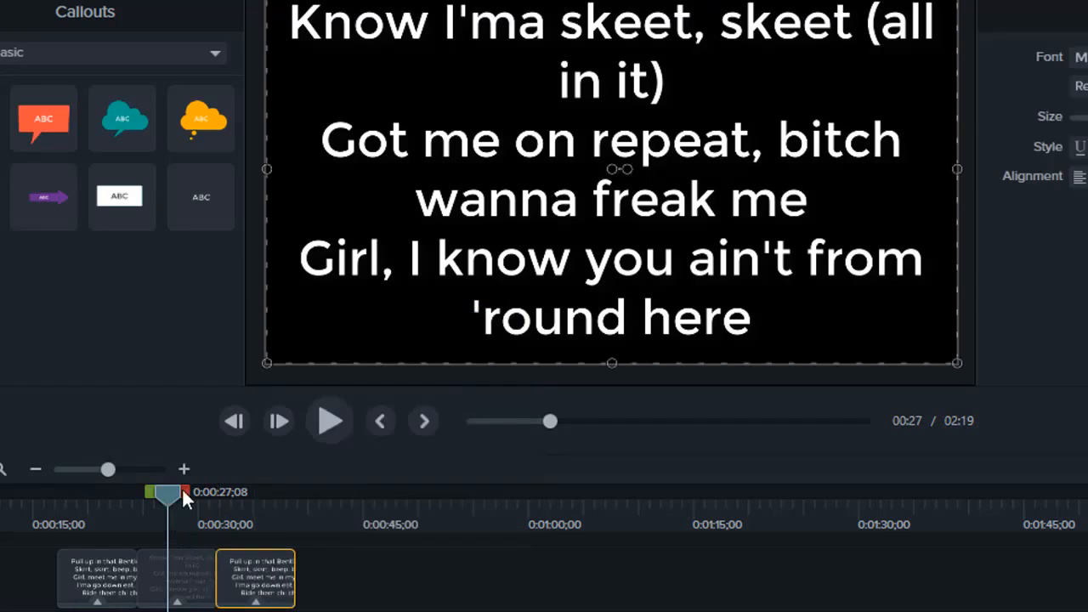
# Replace the third clip's text with the two lines starting "Shut up, shut up" and "What up? What up?", copied from Chrome.
pyautogui.moveTo(164, 493); pyautogui.dragTo(251, 493)
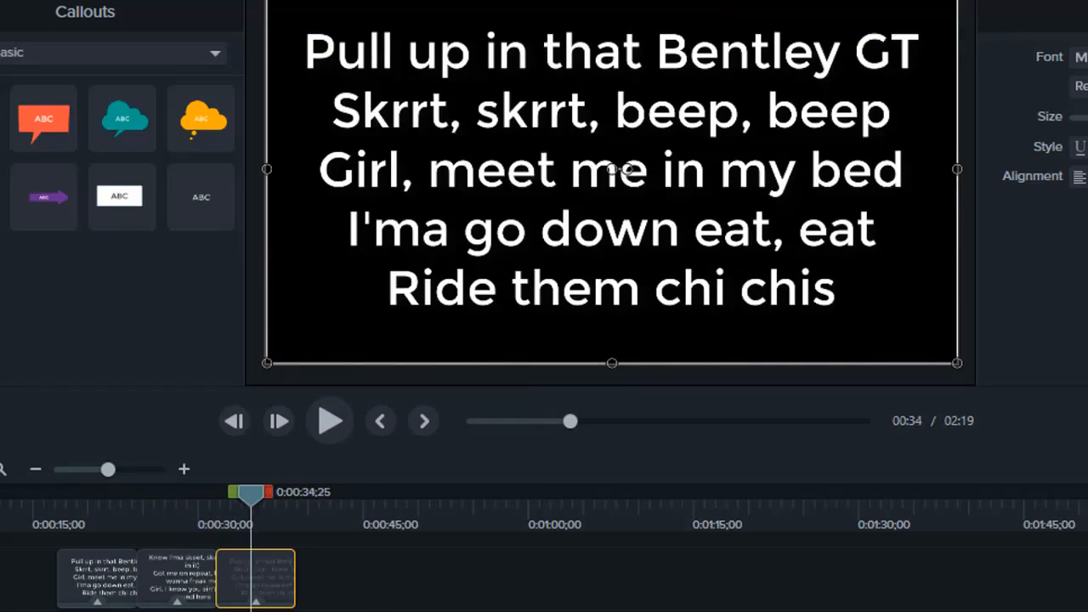
pyautogui.click(340, 579)
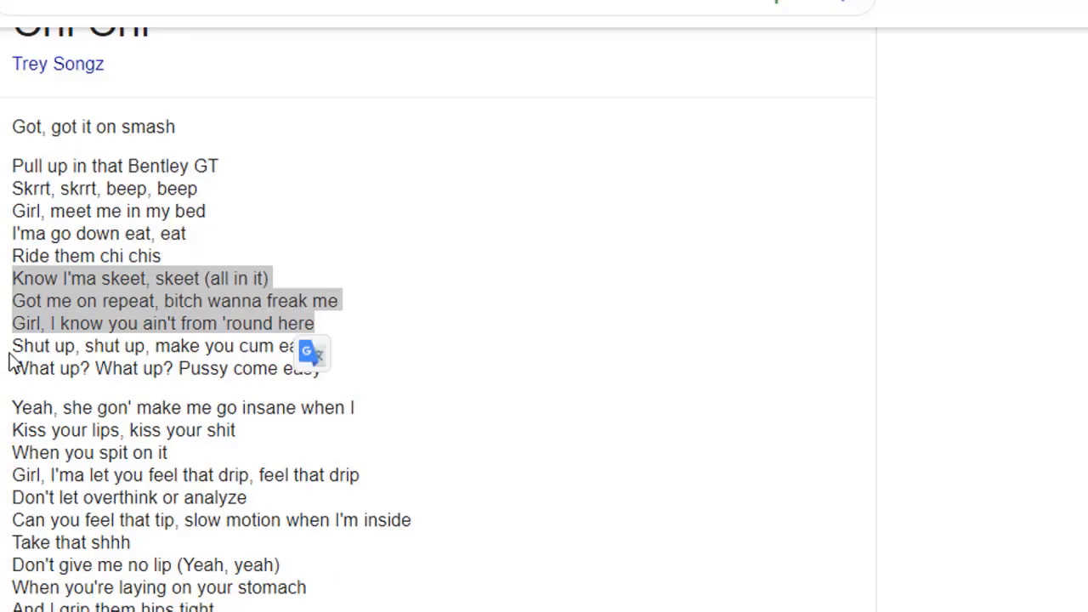
pyautogui.moveTo(14, 345); pyautogui.dragTo(326, 366)
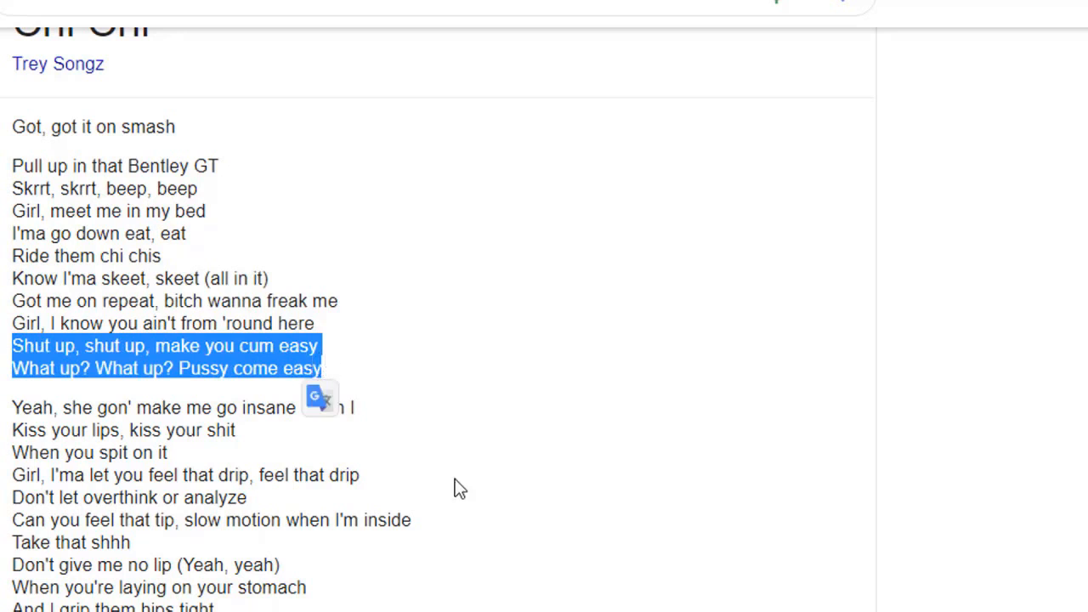
pyautogui.click(523, 610)
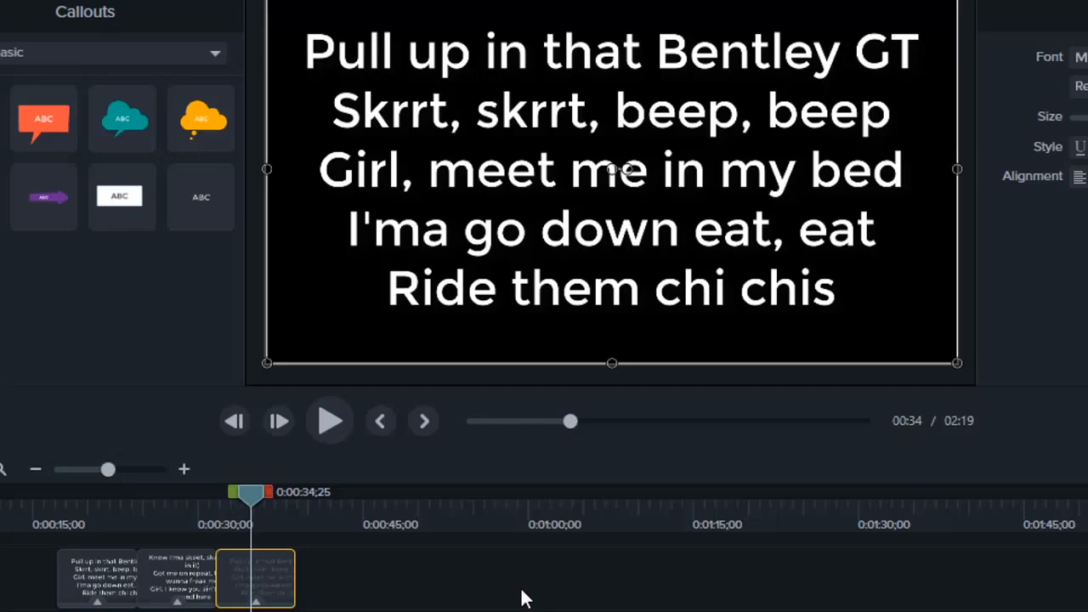
pyautogui.doubleClick(512, 274)
pyautogui.write('Shut up, shut up, make you cum easy What up? What up? Pussy come easy')
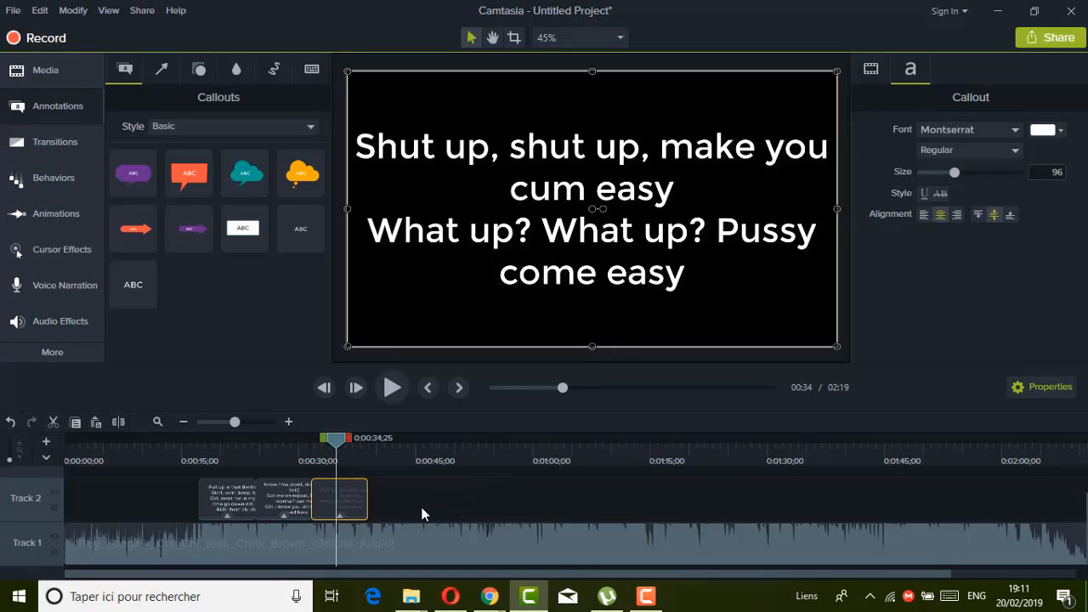
pyautogui.click(421, 507)
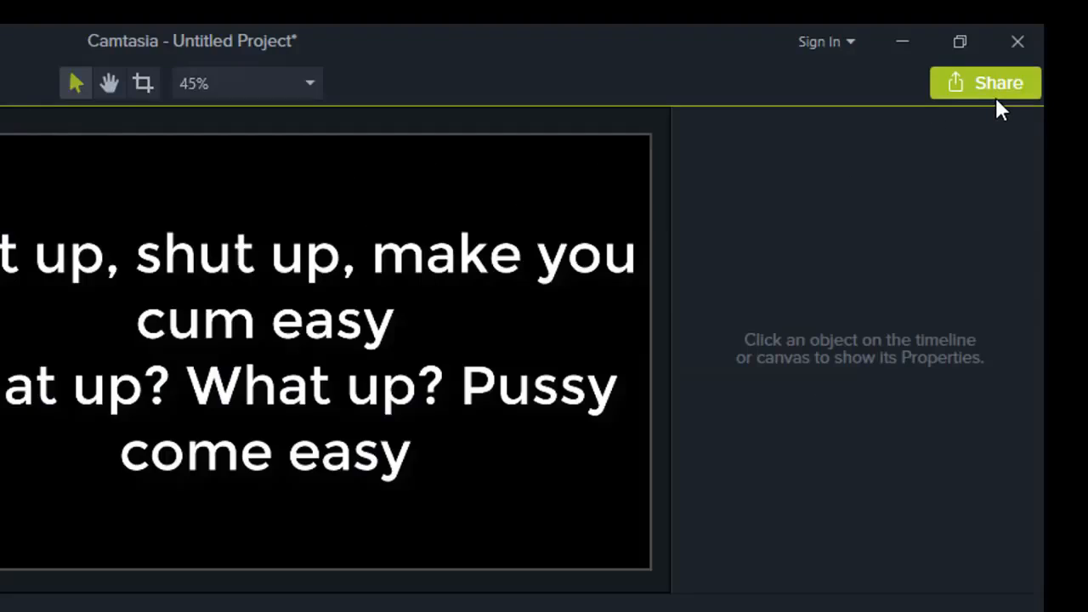
# Start exporting the project to a local file, dismissing the activation notice and choosing the MP4 only (up to 720p) preset.
pyautogui.click(997, 95)
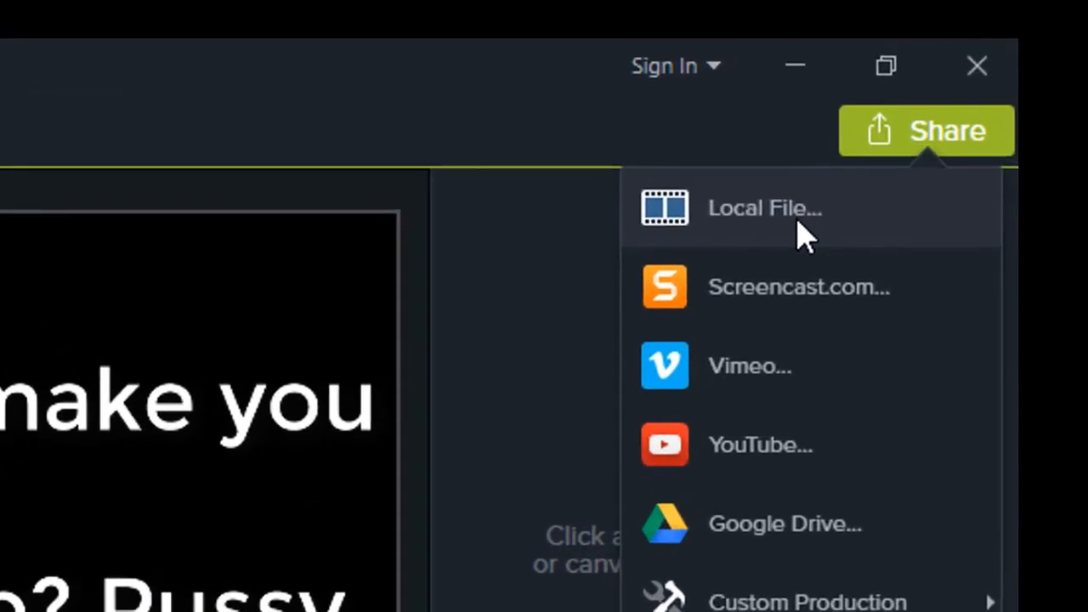
pyautogui.click(804, 229)
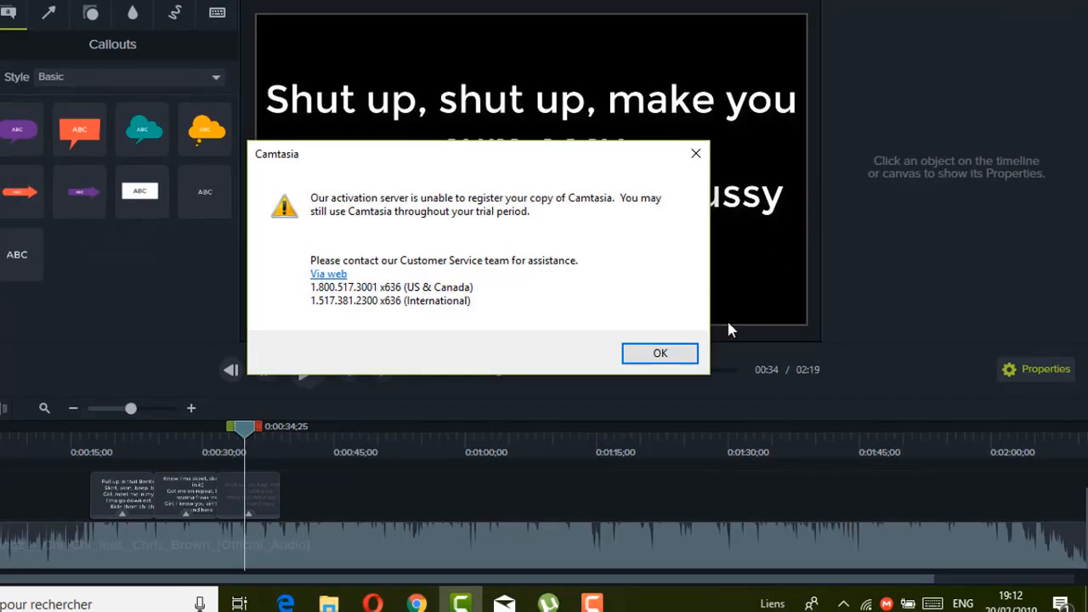
pyautogui.click(690, 355)
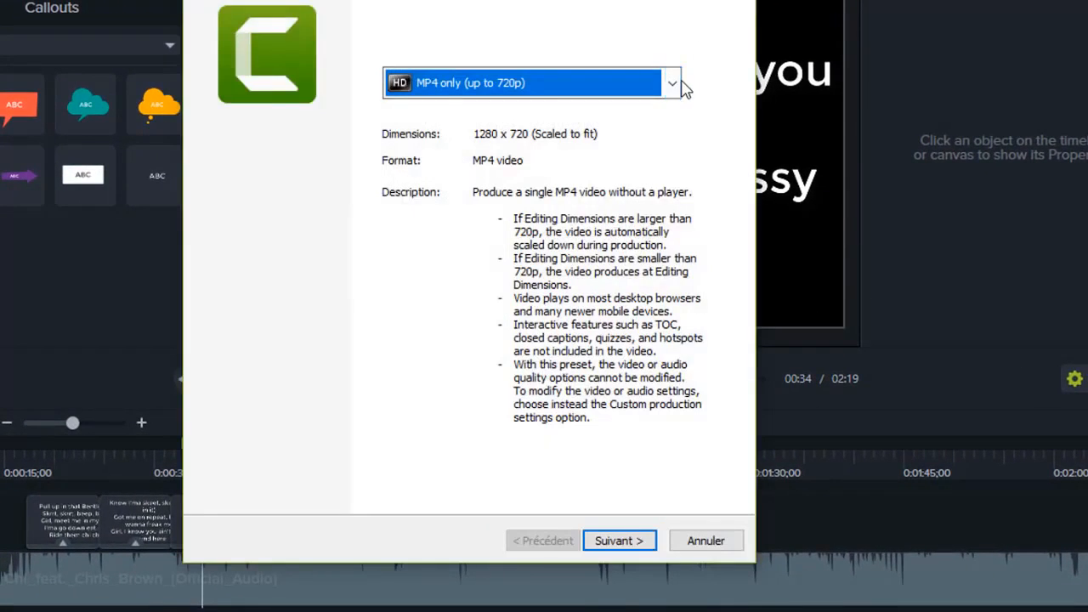
pyautogui.click(683, 83)
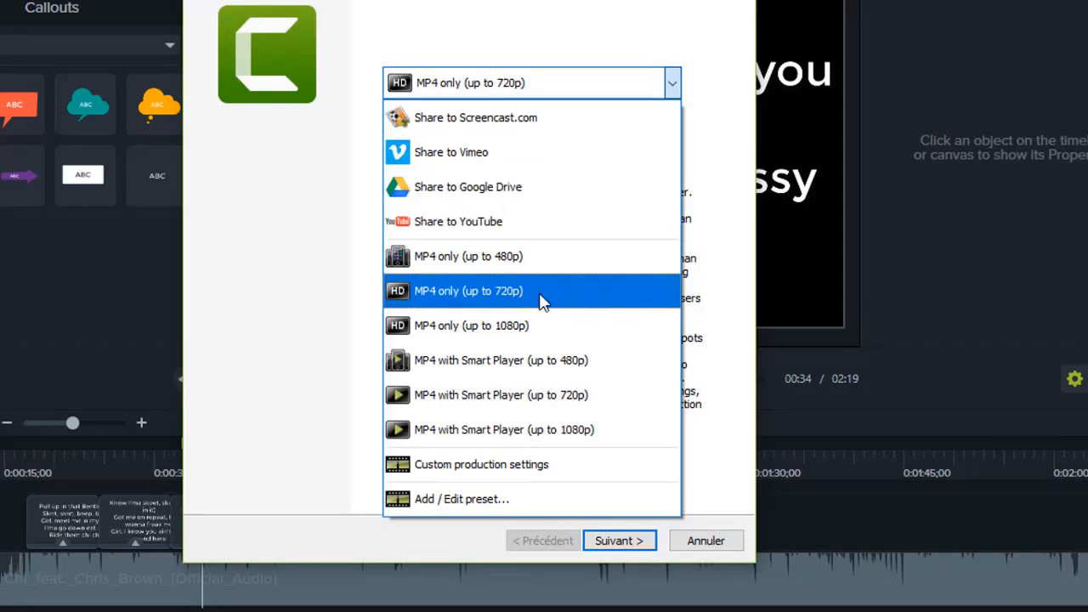
pyautogui.click(542, 296)
pyautogui.click(627, 543)
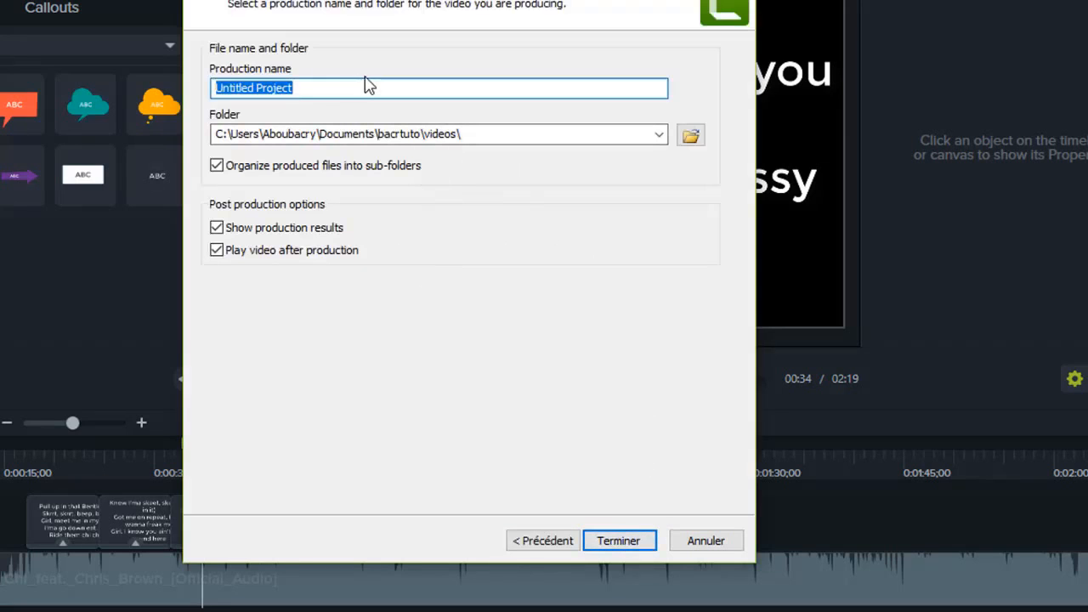
# Name the production "parole" and start rendering the video.
pyautogui.press('BackSpace')
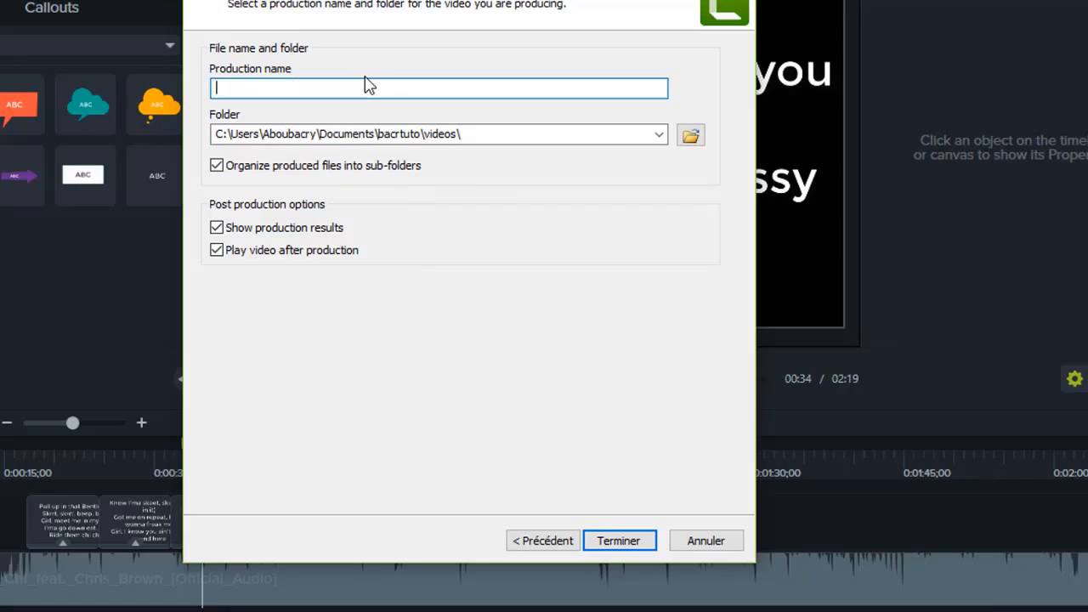
pyautogui.write('parole')
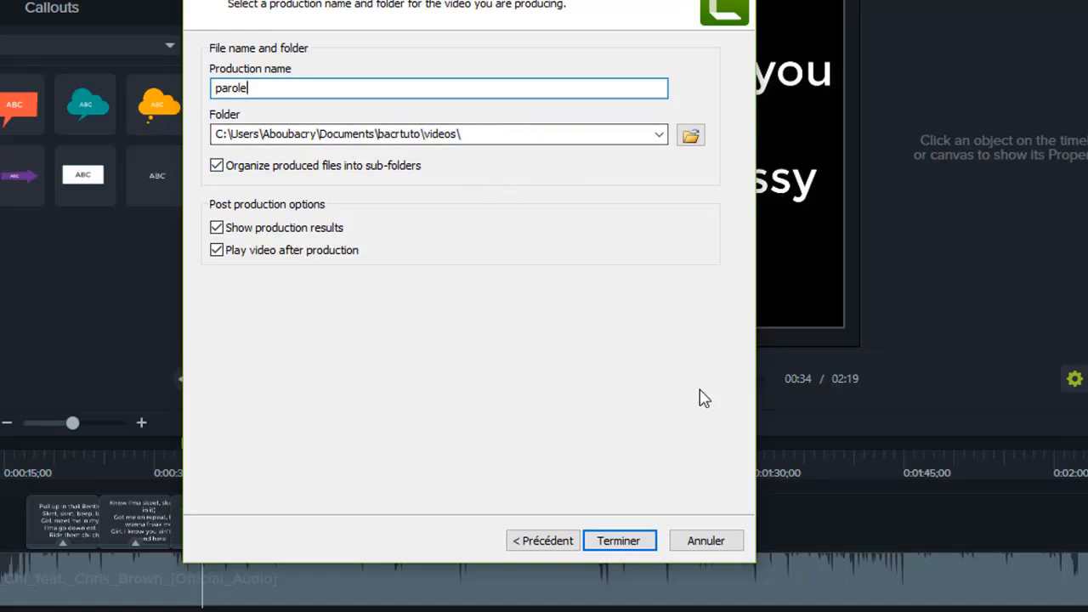
pyautogui.click(648, 543)
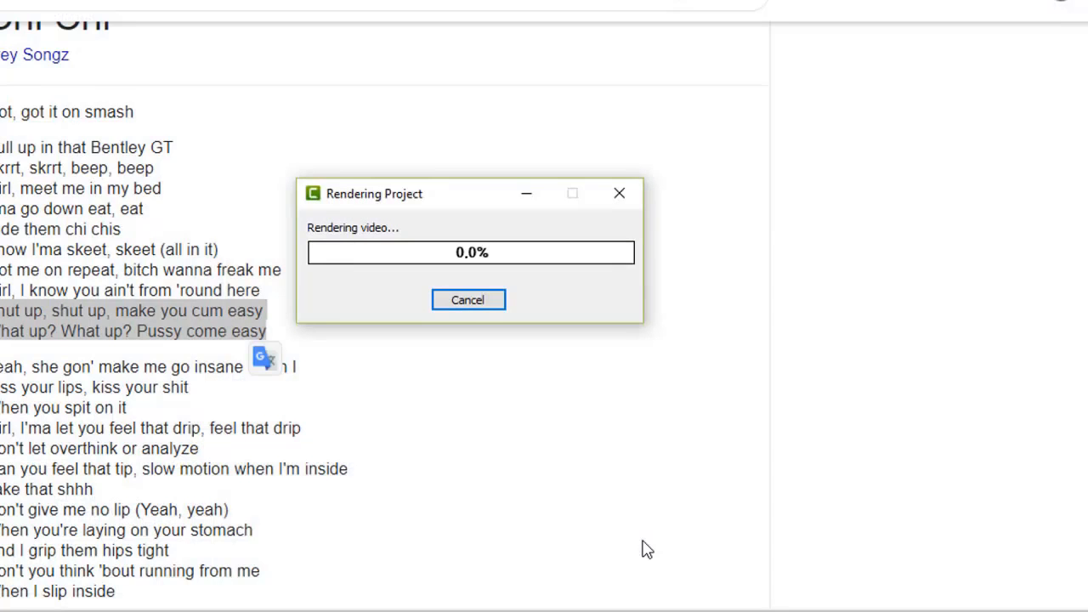